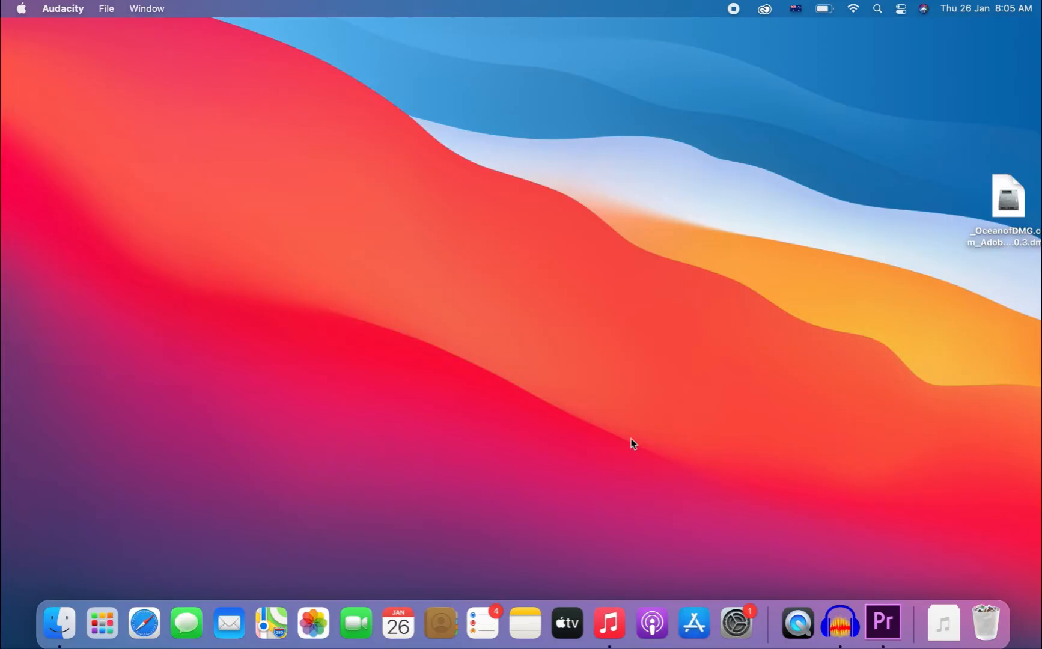
- Switch to Audacity and record a voice take of about 15 seconds
{"action": "left_click", "coordinate": [853, 613]}
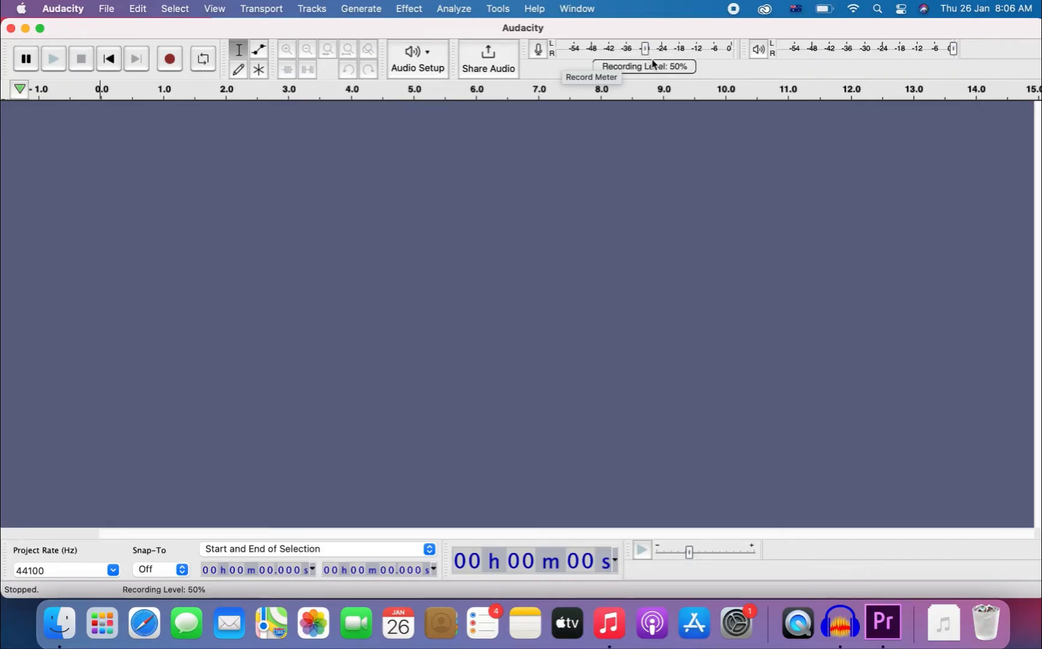
{"action": "mouse_move", "coordinate": [645, 51]}
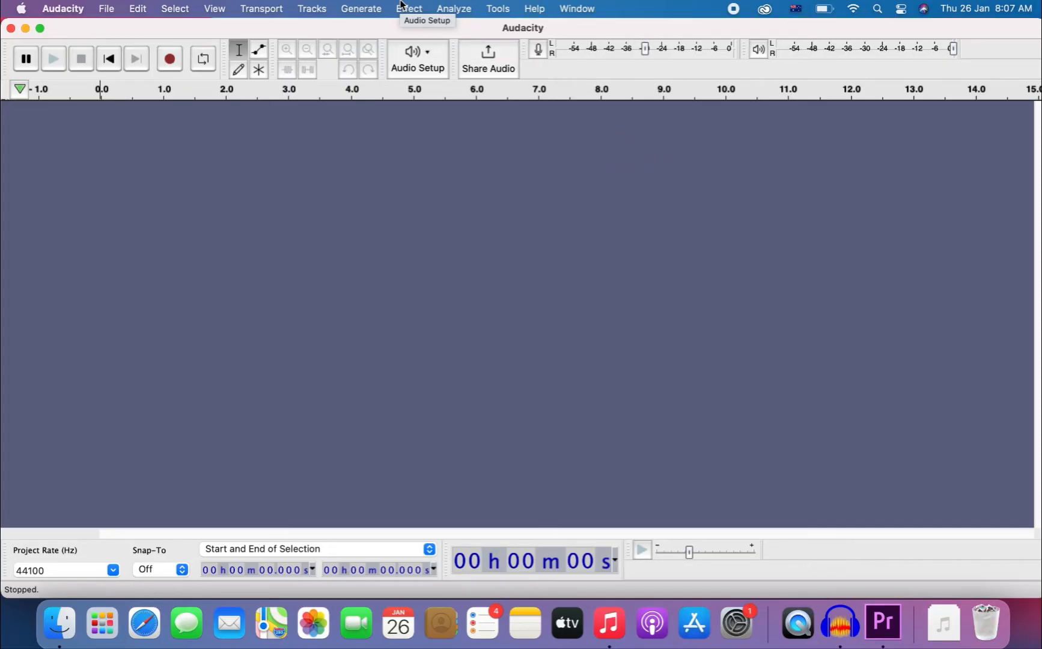
{"action": "left_click", "coordinate": [171, 65]}
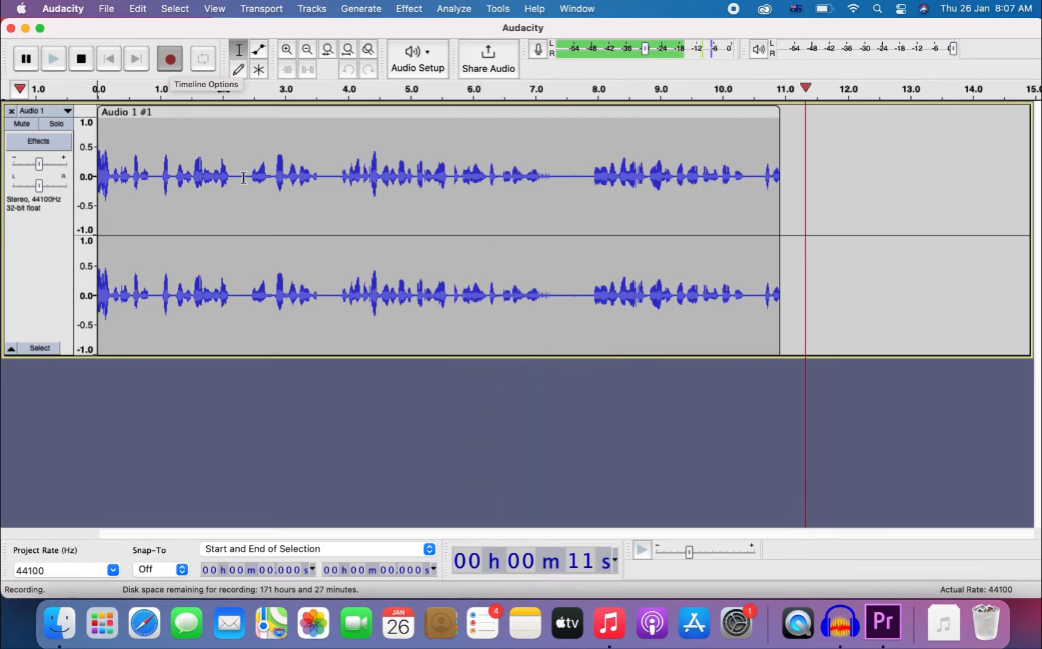
{"action": "left_click", "coordinate": [82, 59]}
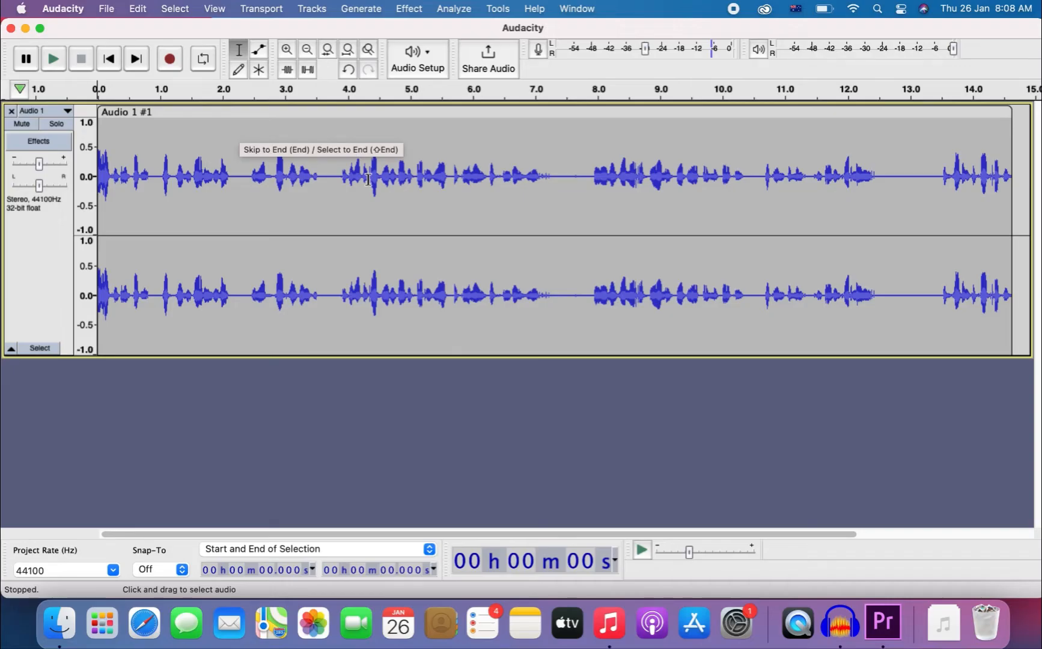
- Delete all of the recorded test audio and open the New Recording 6 audio file
{"action": "key", "text": "super+a"}
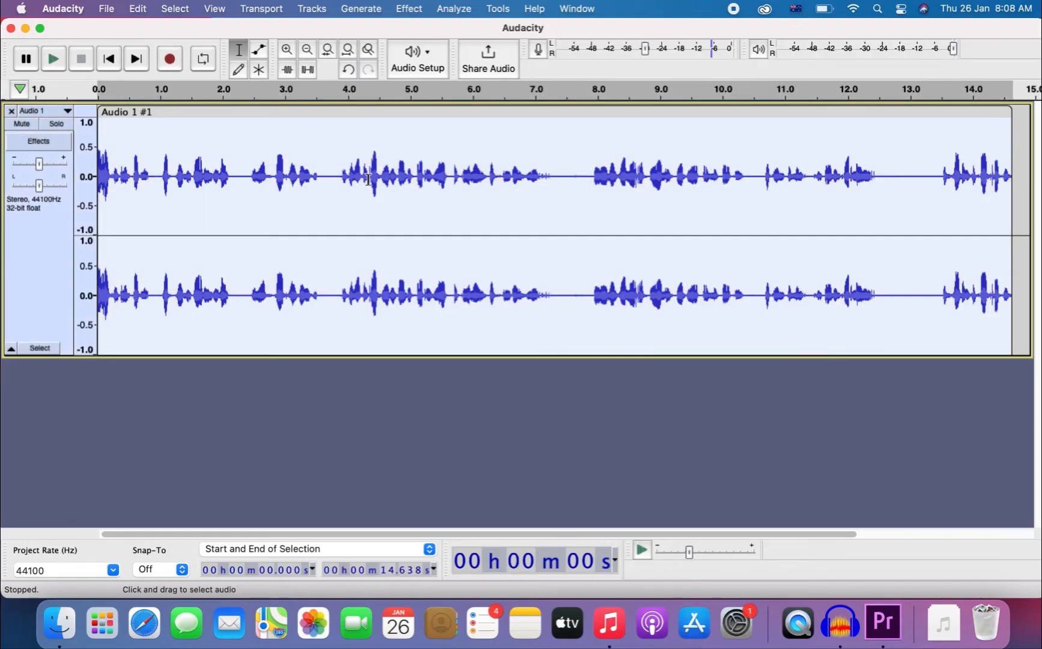
{"action": "key", "text": "Delete"}
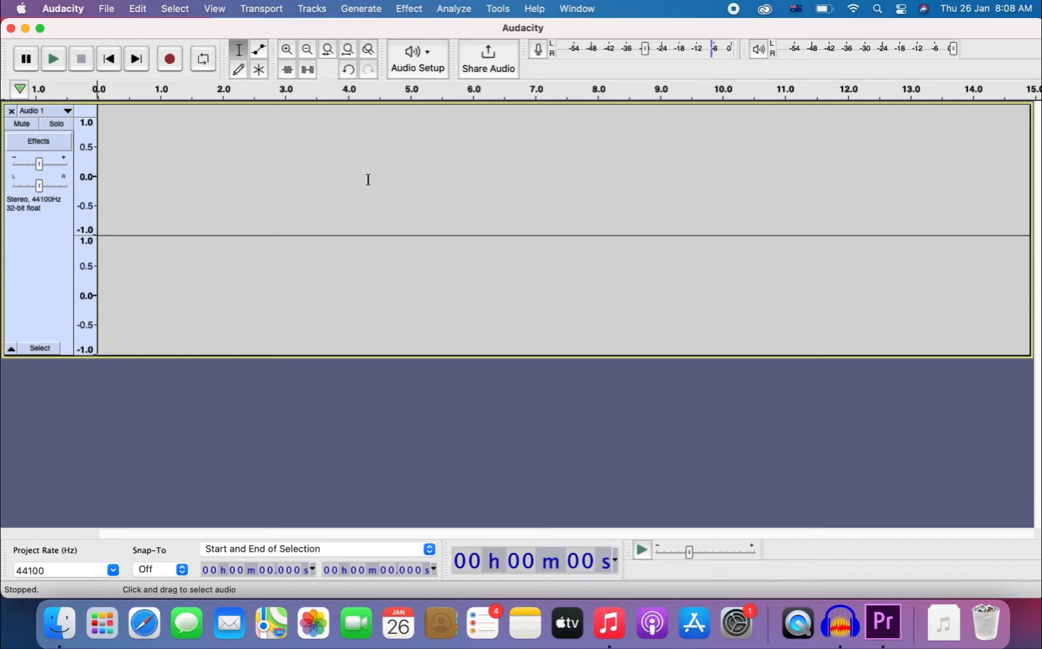
{"action": "left_click", "coordinate": [108, 14]}
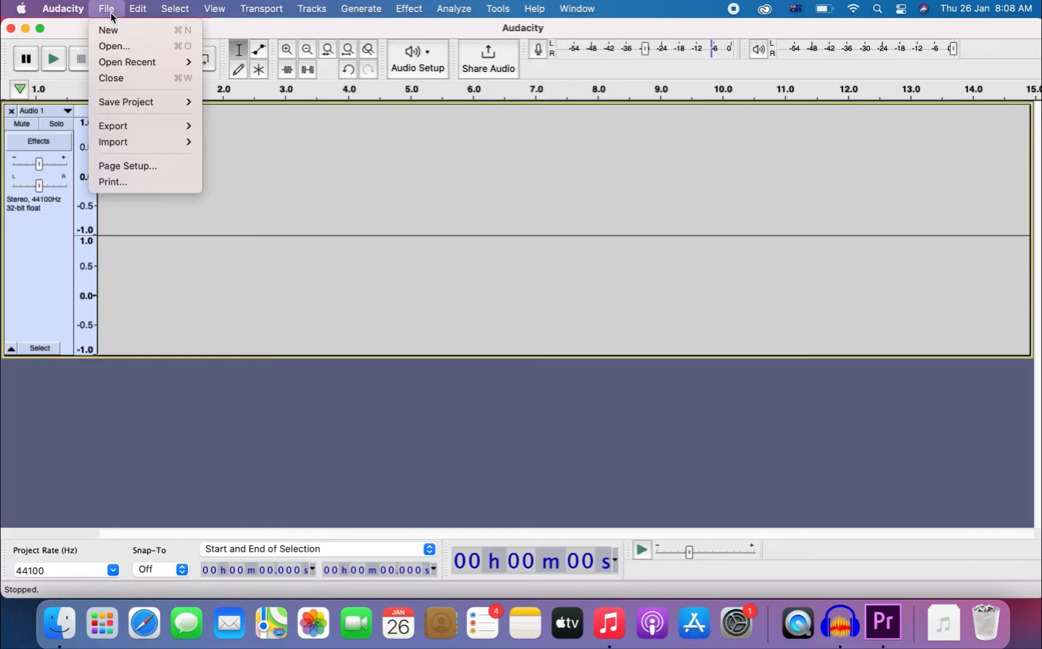
{"action": "left_click", "coordinate": [118, 46]}
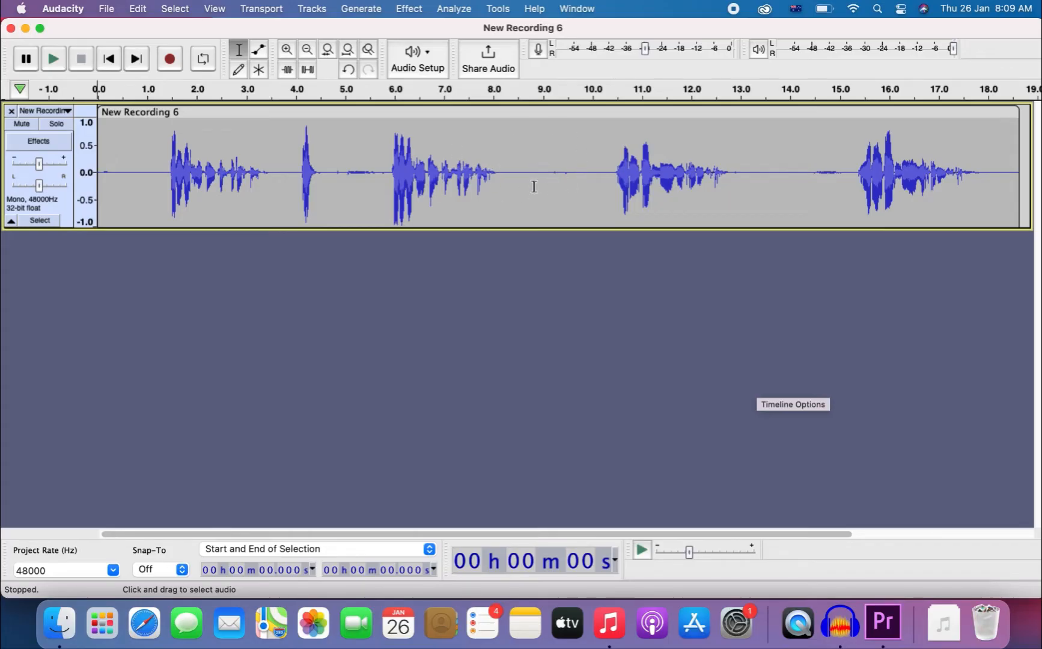
- Capture a Noise Reduction profile from the quiet section between about 8.45 and 10.15 seconds
{"action": "left_click_drag", "start_coordinate": [516, 182], "coordinate": [599, 190]}
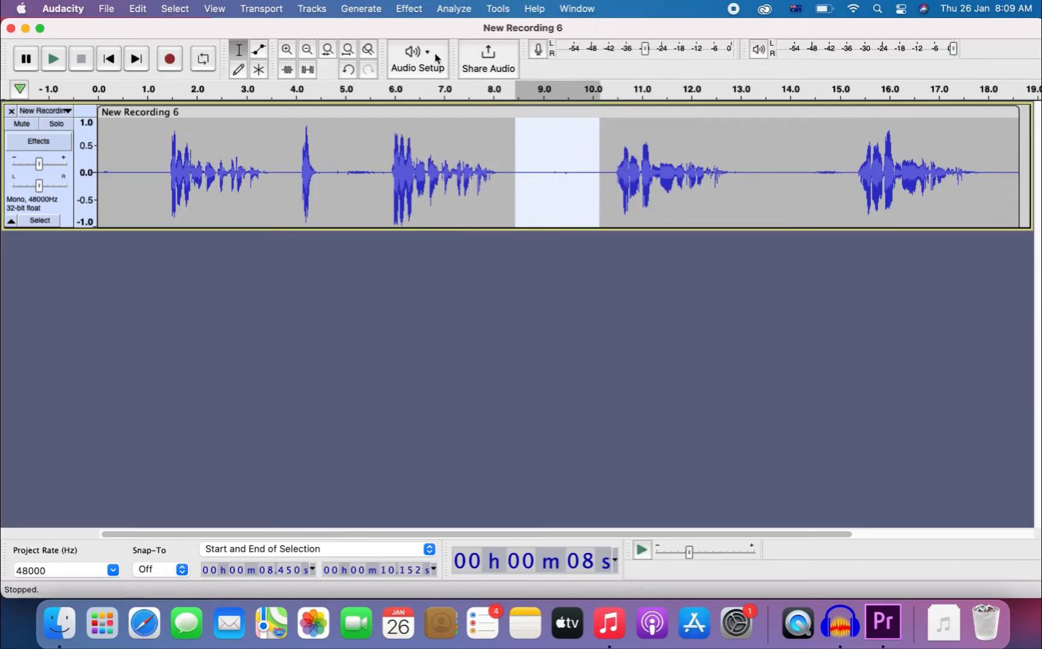
{"action": "left_click", "coordinate": [413, 11]}
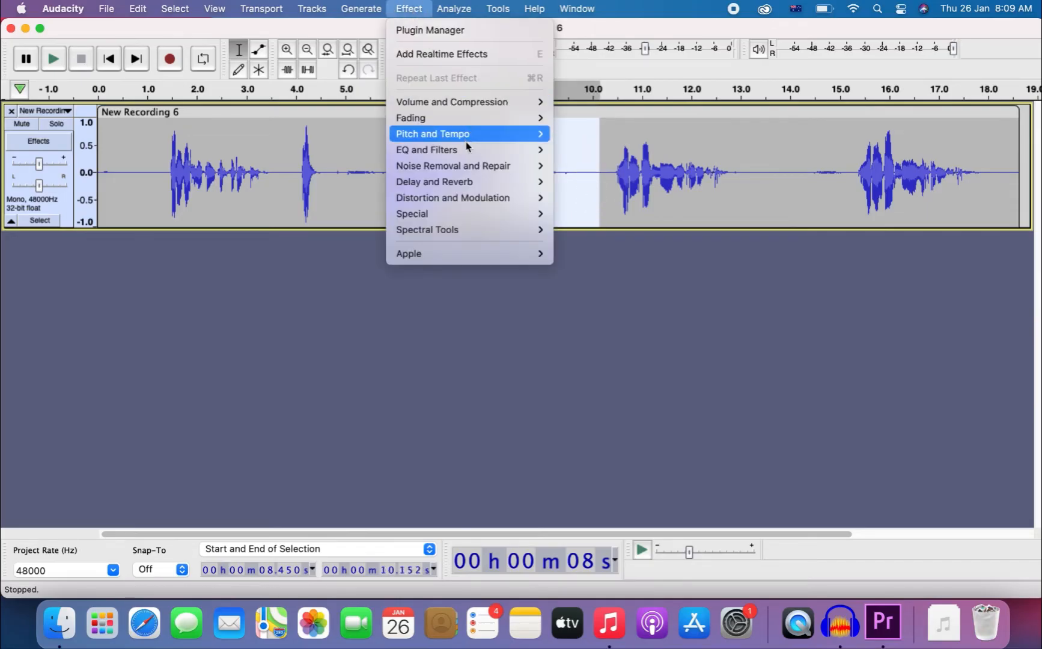
{"action": "mouse_move", "coordinate": [468, 171]}
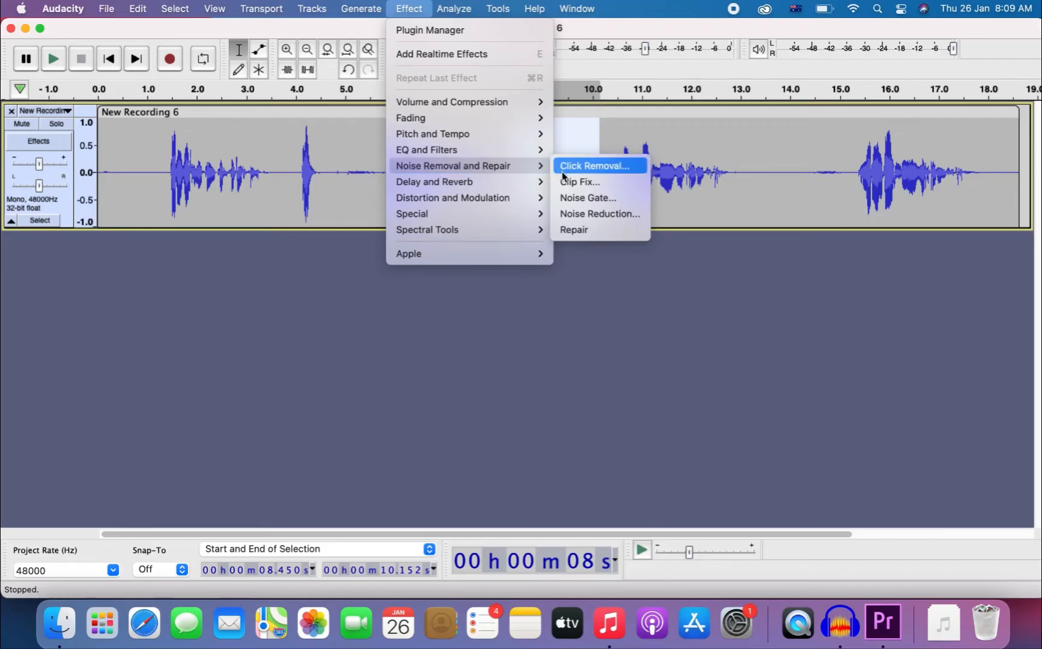
{"action": "left_click", "coordinate": [572, 213]}
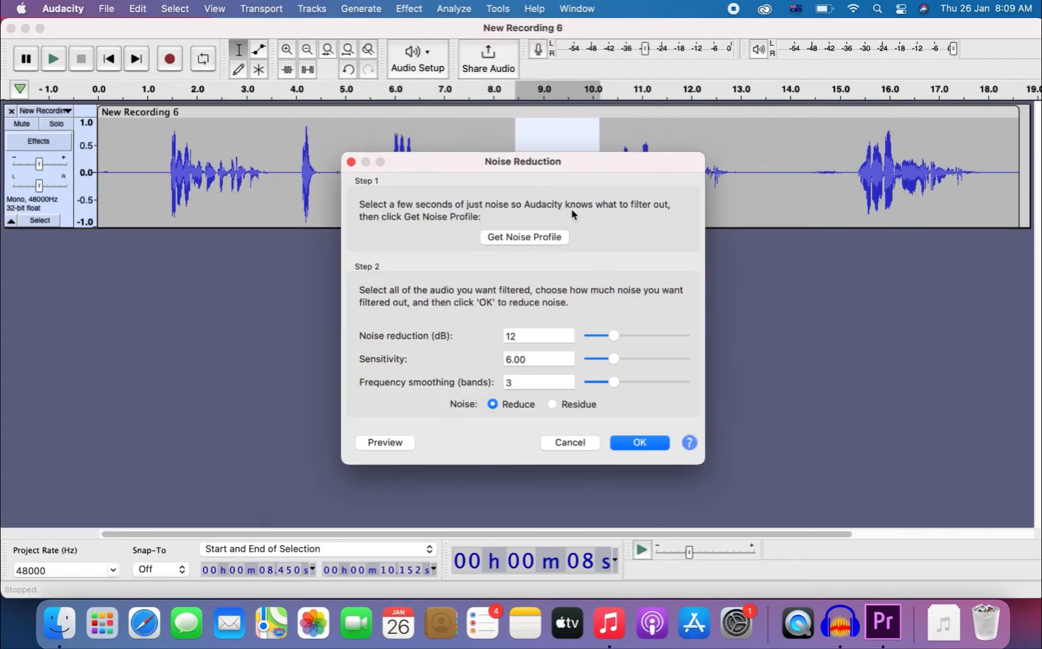
{"action": "left_click", "coordinate": [509, 238]}
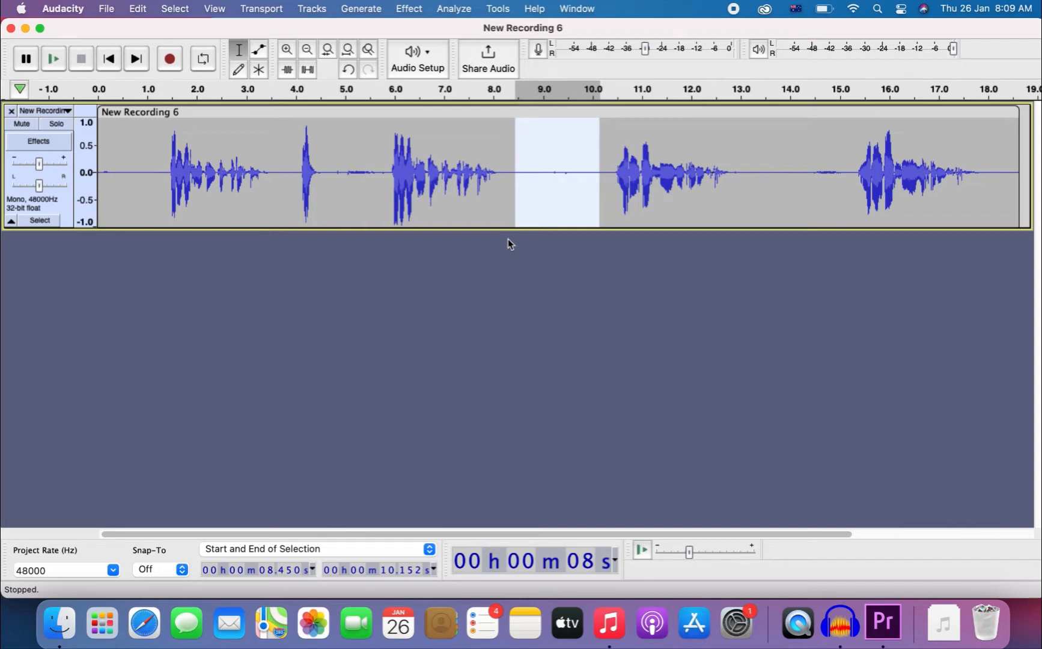
- Apply Noise Reduction to the entire track with 12 dB reduction, sensitivity 6.00 and 3 frequency smoothing bands
{"action": "key", "text": "super+a"}
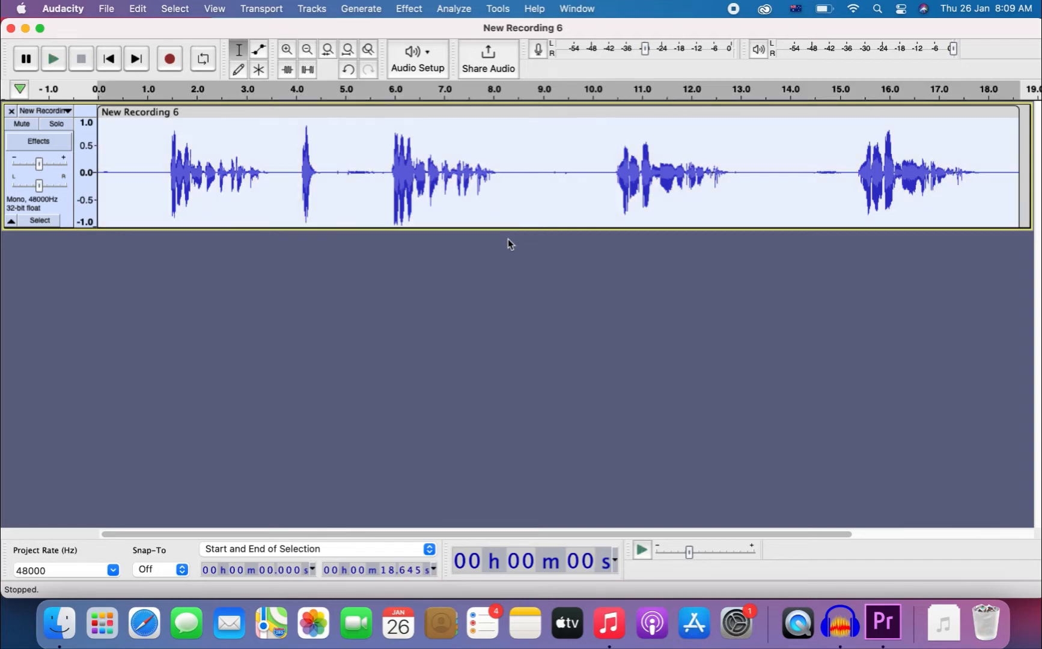
{"action": "left_click", "coordinate": [411, 9]}
{"action": "mouse_move", "coordinate": [457, 155]}
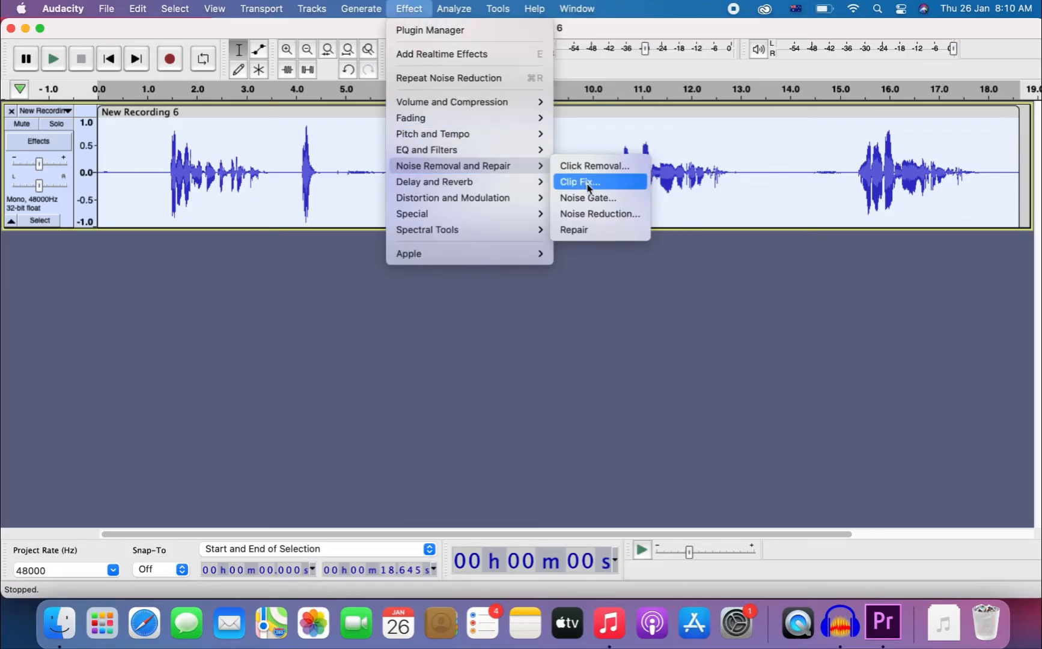
{"action": "left_click", "coordinate": [587, 214]}
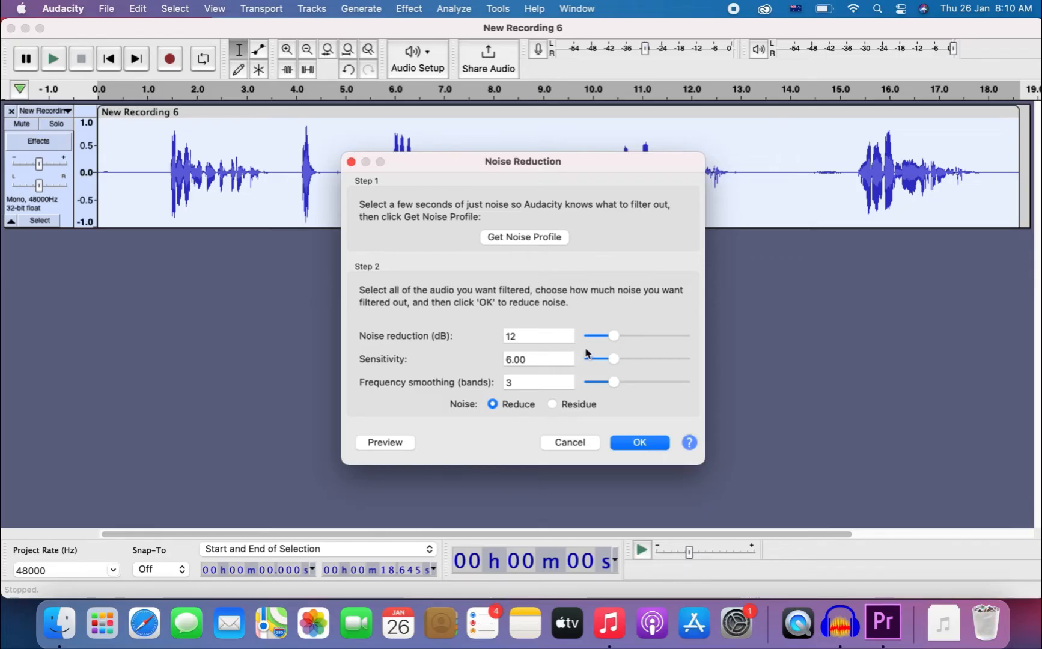
{"action": "left_click", "coordinate": [637, 443]}
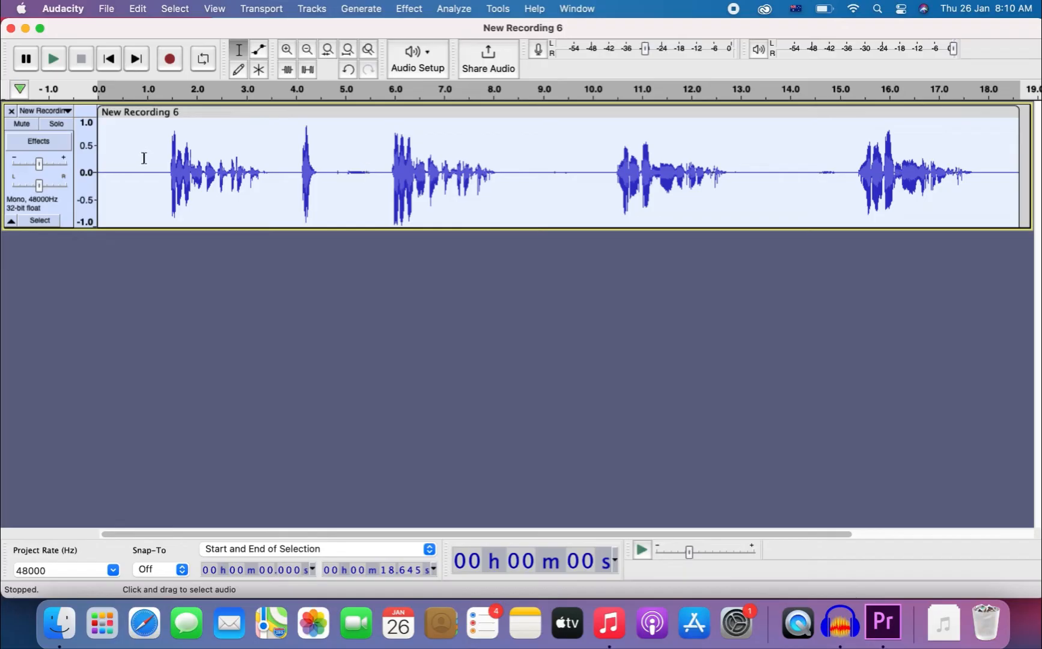
- Delete the opening audio from the start of the track to about 5.6 seconds
{"action": "left_click_drag", "start_coordinate": [145, 158], "coordinate": [376, 174]}
{"action": "left_click_drag", "start_coordinate": [3, 180], "coordinate": [3, 184]}
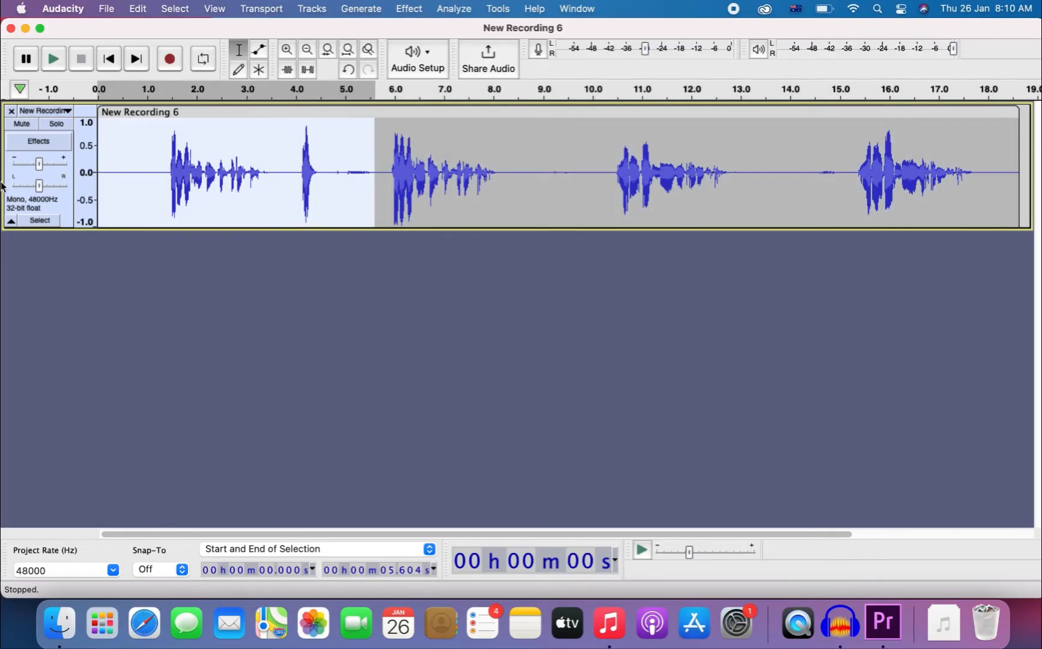
{"action": "key", "text": "Delete"}
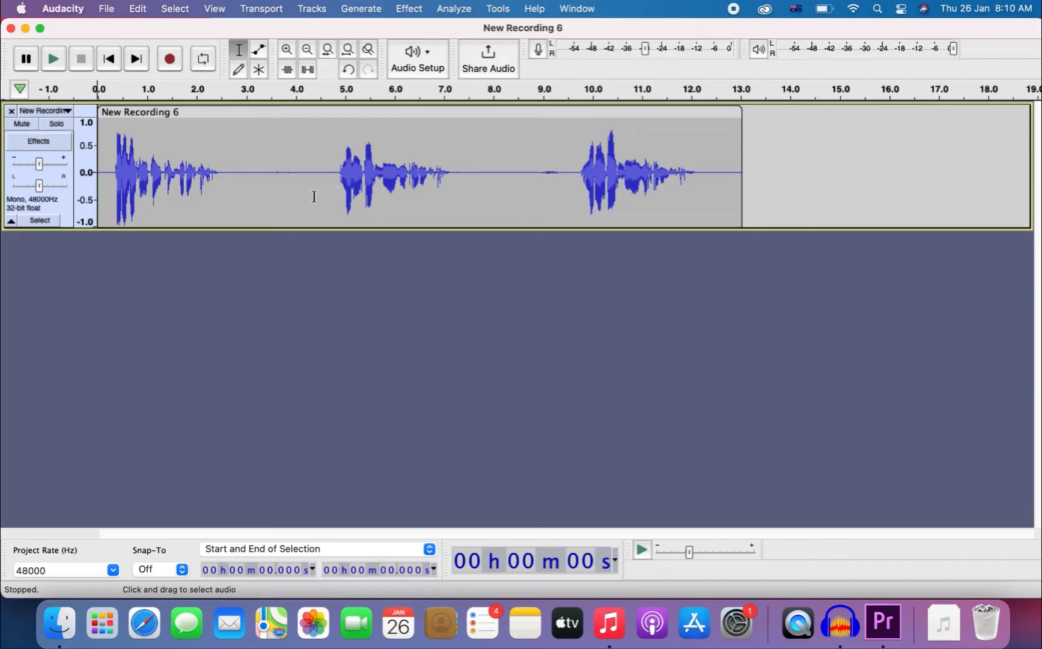
- Delete the section from about 4.0 to 9.6 seconds, and the remaining silent gap from about 2.8 to 4.1 seconds
{"action": "left_click_drag", "start_coordinate": [299, 181], "coordinate": [570, 191]}
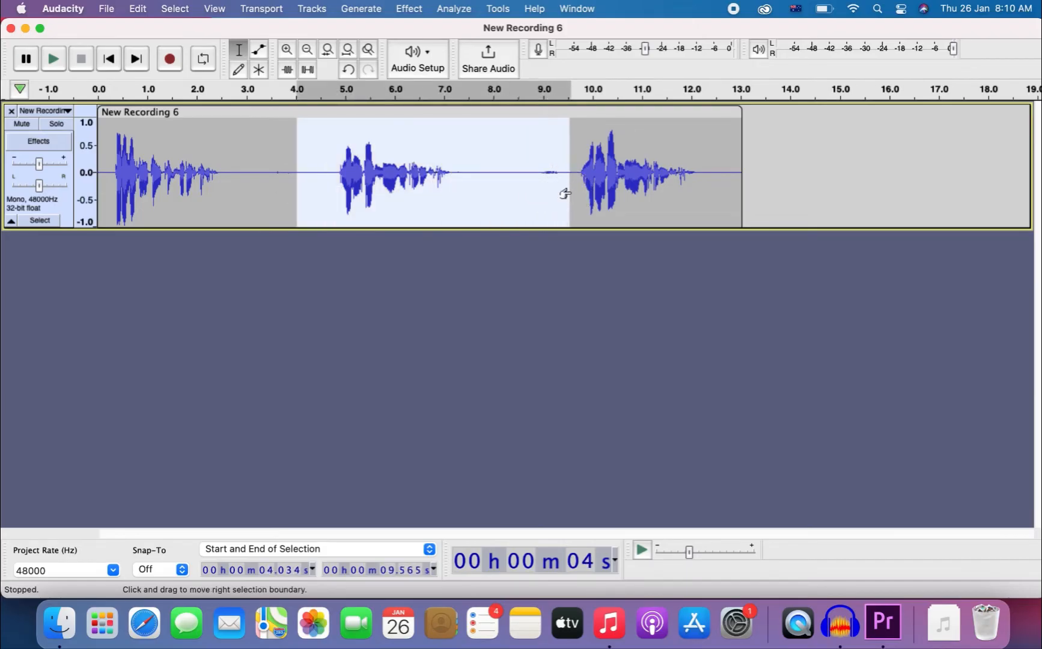
{"action": "key", "text": "Delete"}
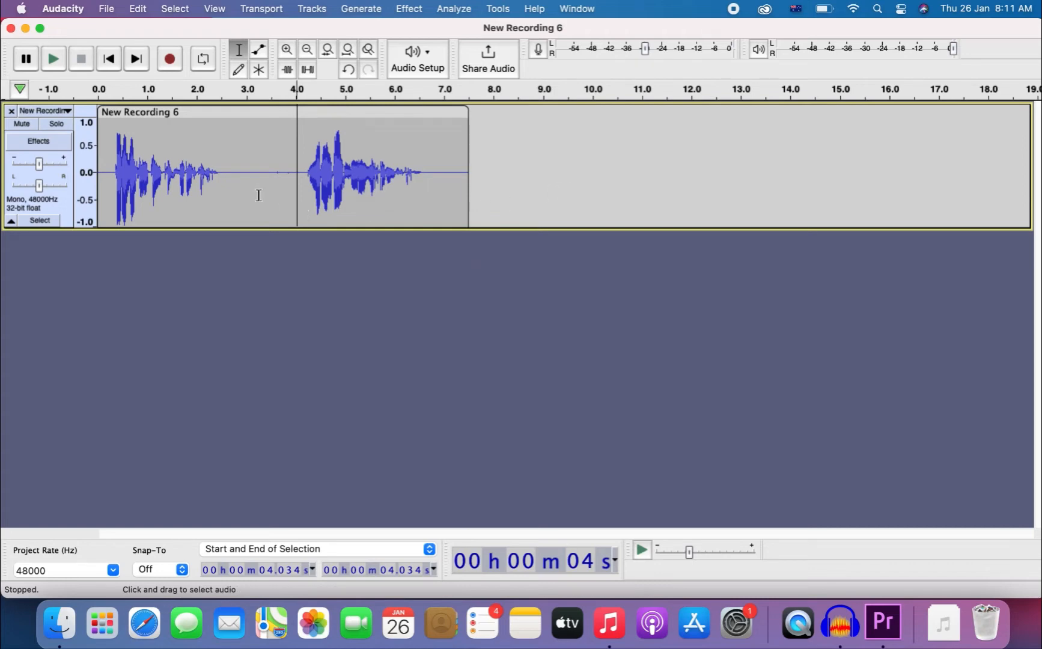
{"action": "left_click", "coordinate": [235, 178]}
{"action": "left_click_drag", "start_coordinate": [236, 179], "coordinate": [301, 188]}
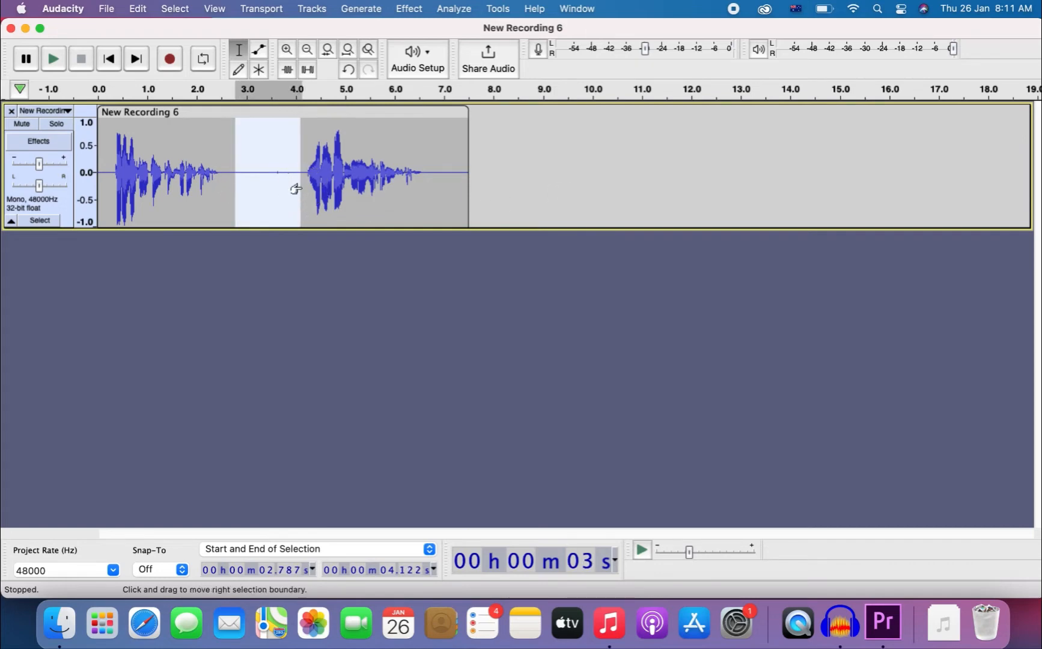
{"action": "key", "text": "Delete"}
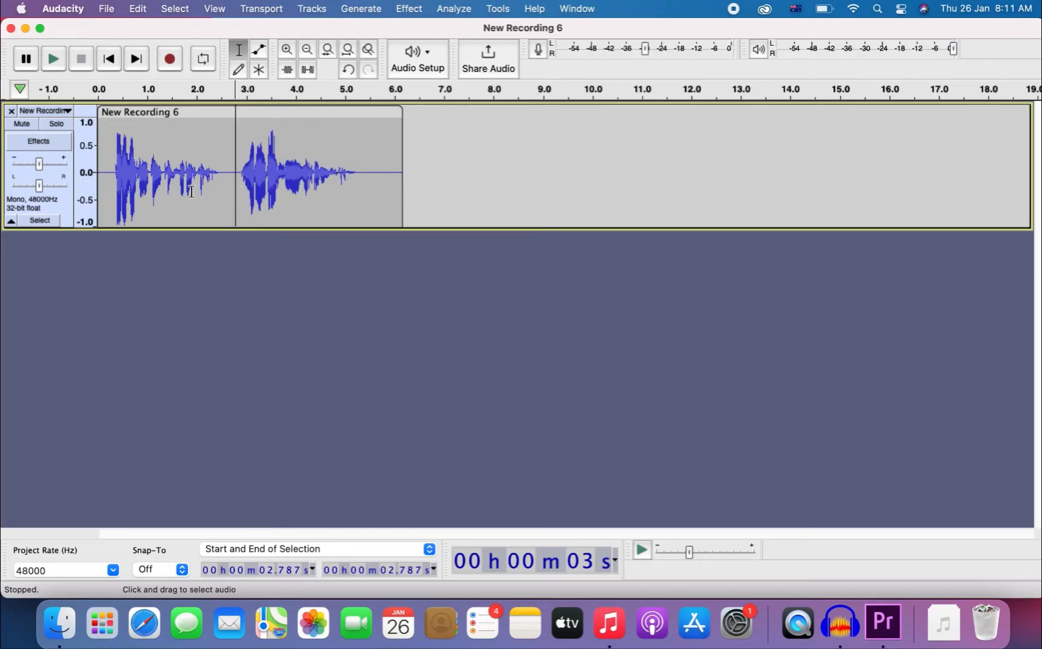
{"action": "left_click", "coordinate": [176, 181]}
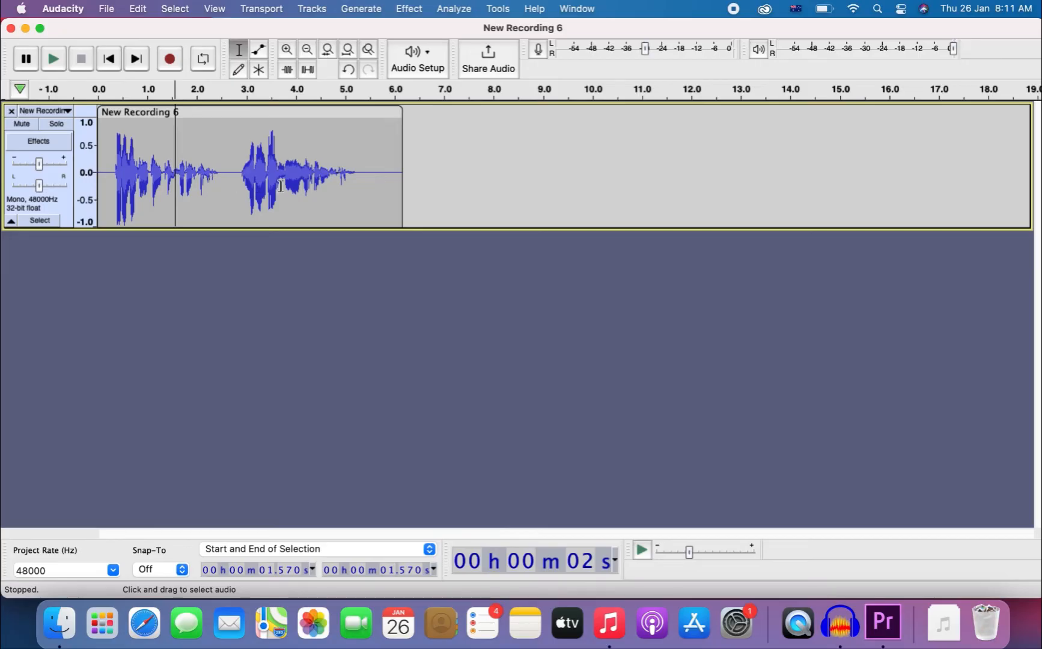
{"action": "left_click", "coordinate": [232, 182]}
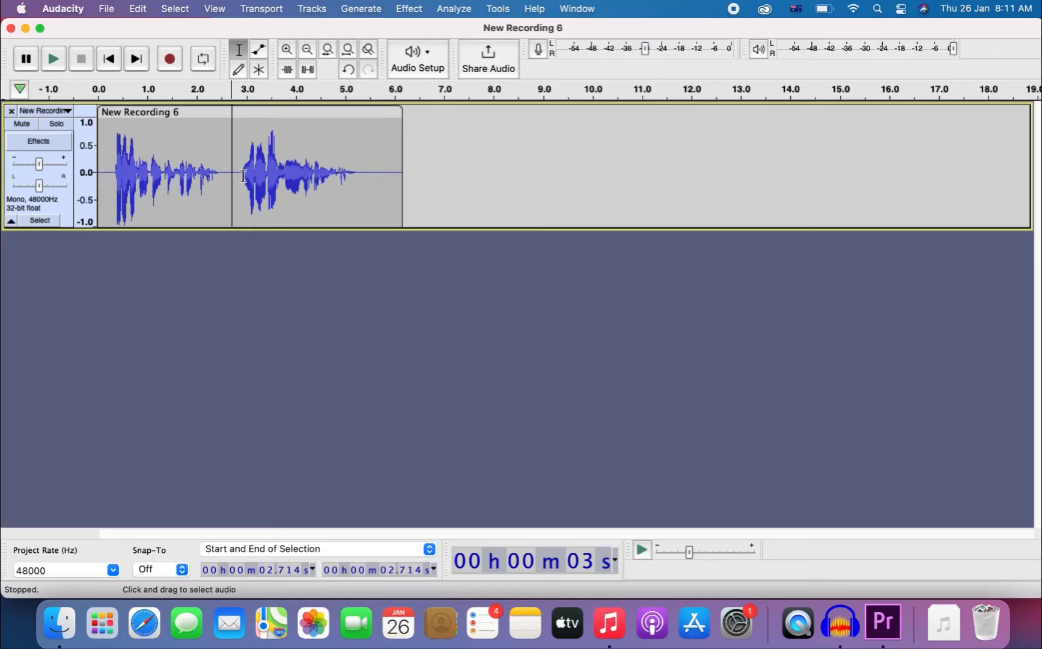
{"action": "left_click", "coordinate": [288, 51]}
{"action": "left_click", "coordinate": [288, 50]}
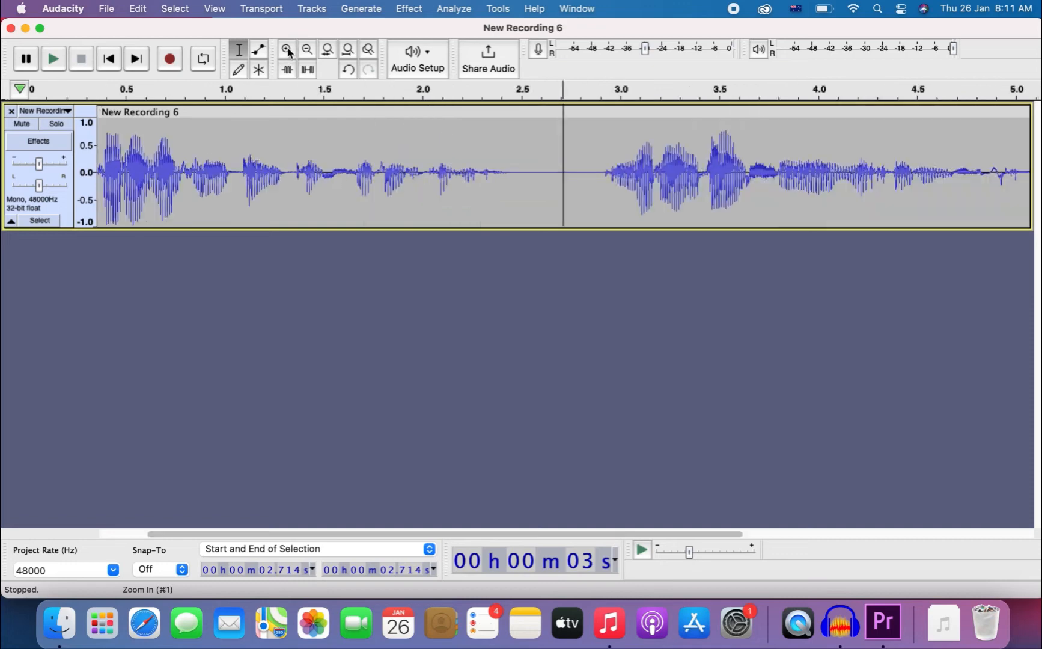
{"action": "left_click", "coordinate": [306, 50]}
{"action": "left_click", "coordinate": [307, 51]}
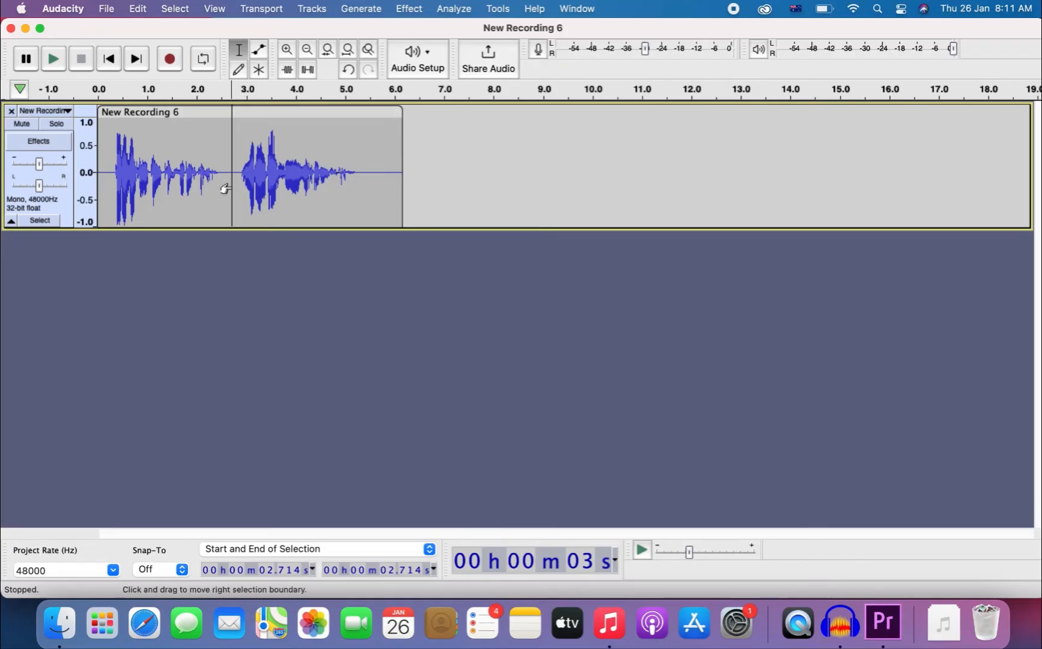
{"action": "left_click", "coordinate": [229, 160]}
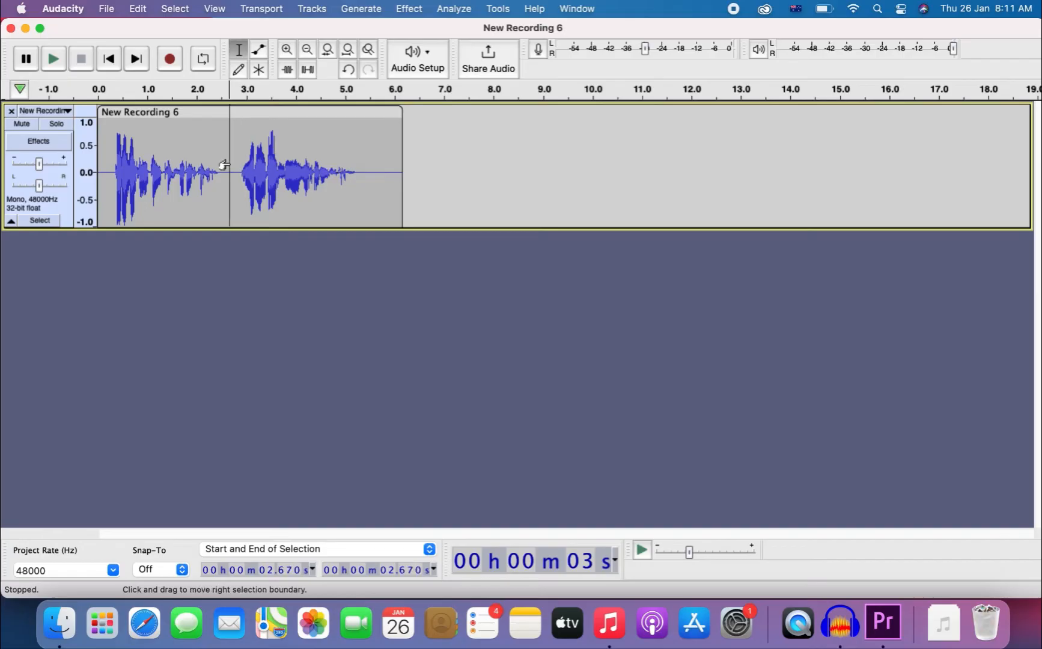
{"action": "left_click", "coordinate": [391, 173]}
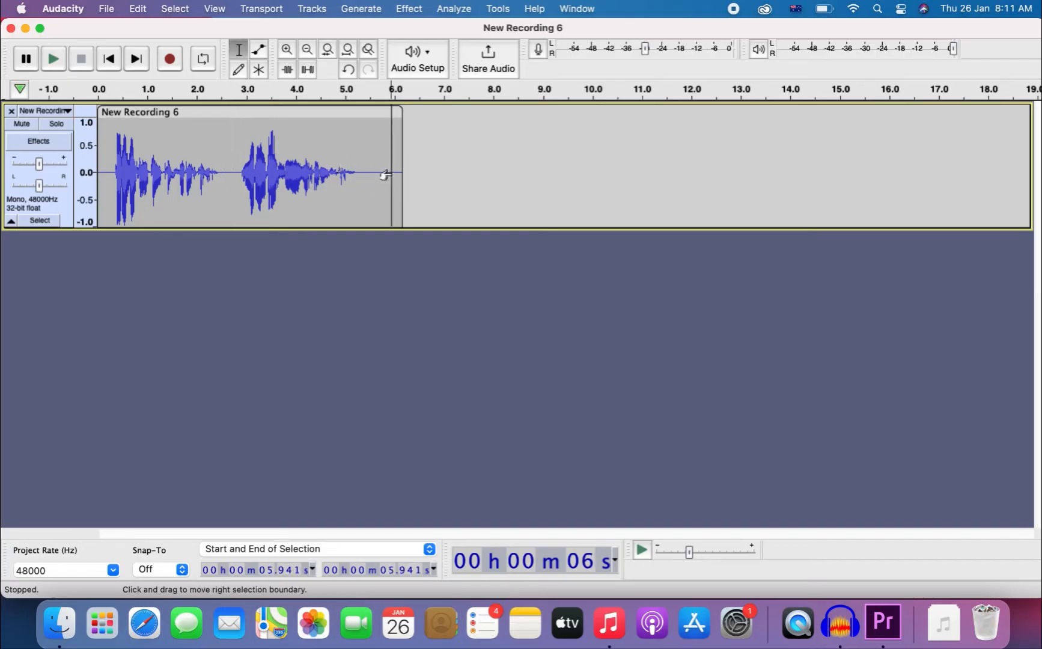
{"action": "left_click", "coordinate": [381, 176]}
{"action": "left_click", "coordinate": [375, 177]}
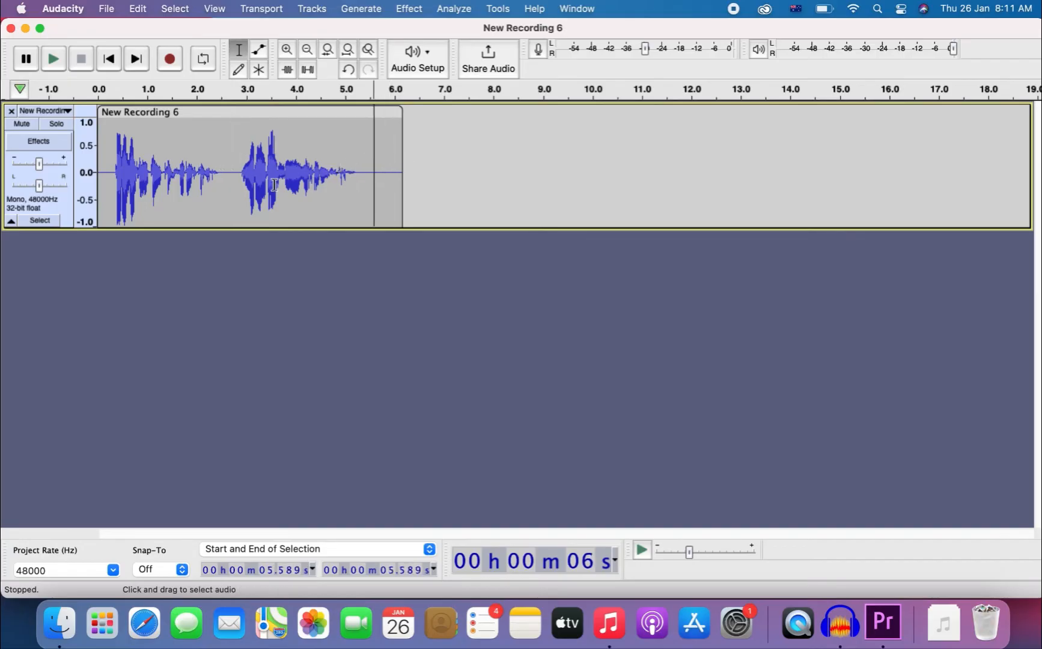
- Split the clip at about 2.76 seconds and move the second part to leave a gap of about 0.5 seconds
{"action": "left_click", "coordinate": [234, 175]}
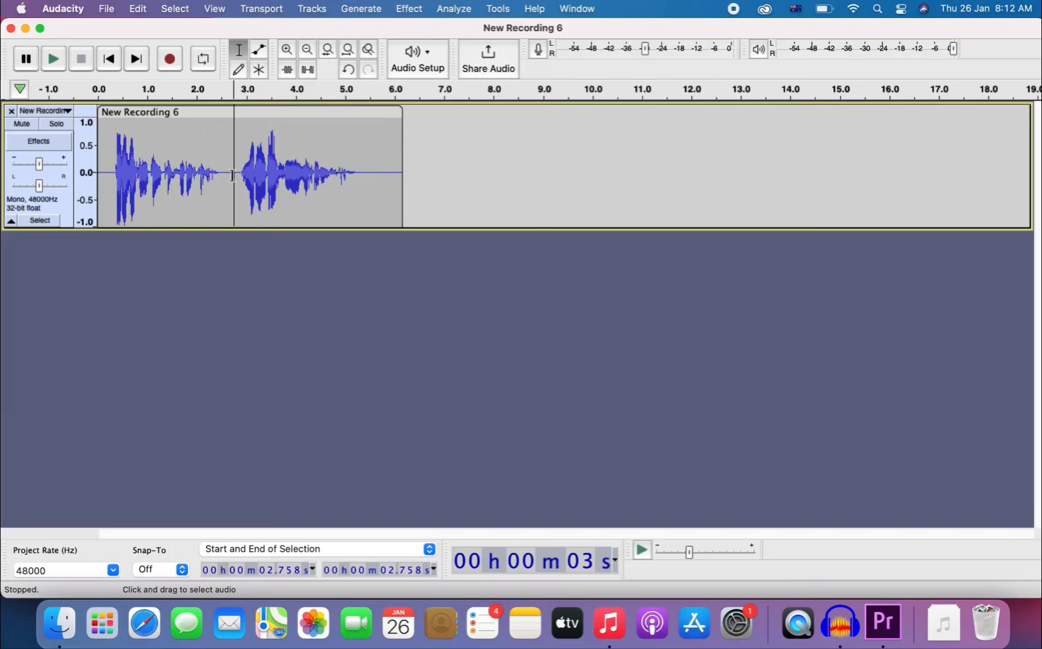
{"action": "key", "text": "super+i"}
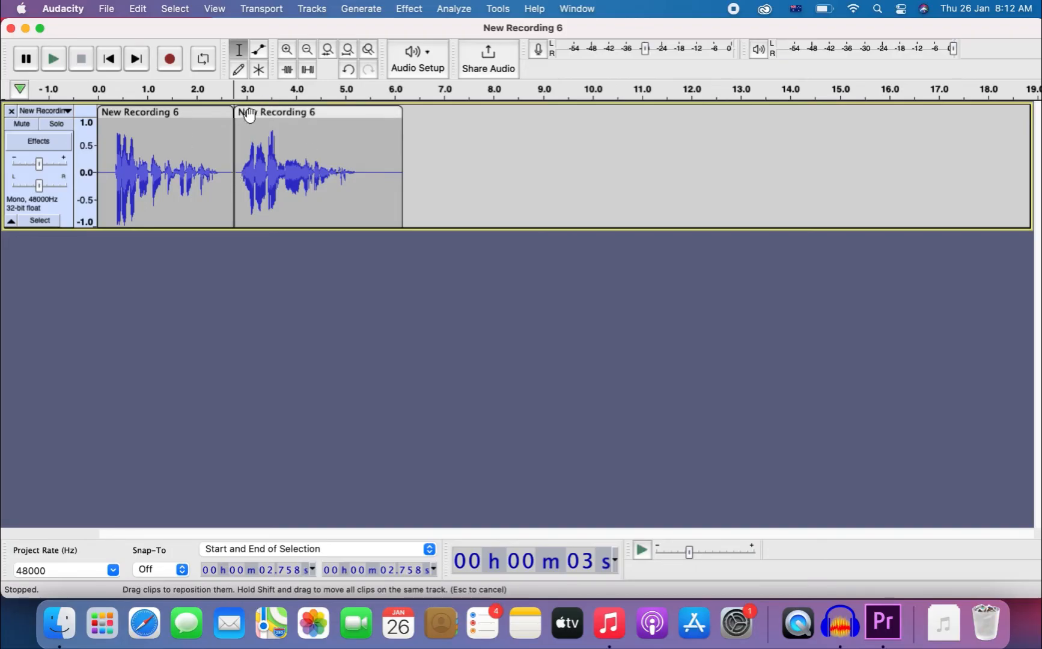
{"action": "left_click_drag", "start_coordinate": [249, 115], "coordinate": [282, 110]}
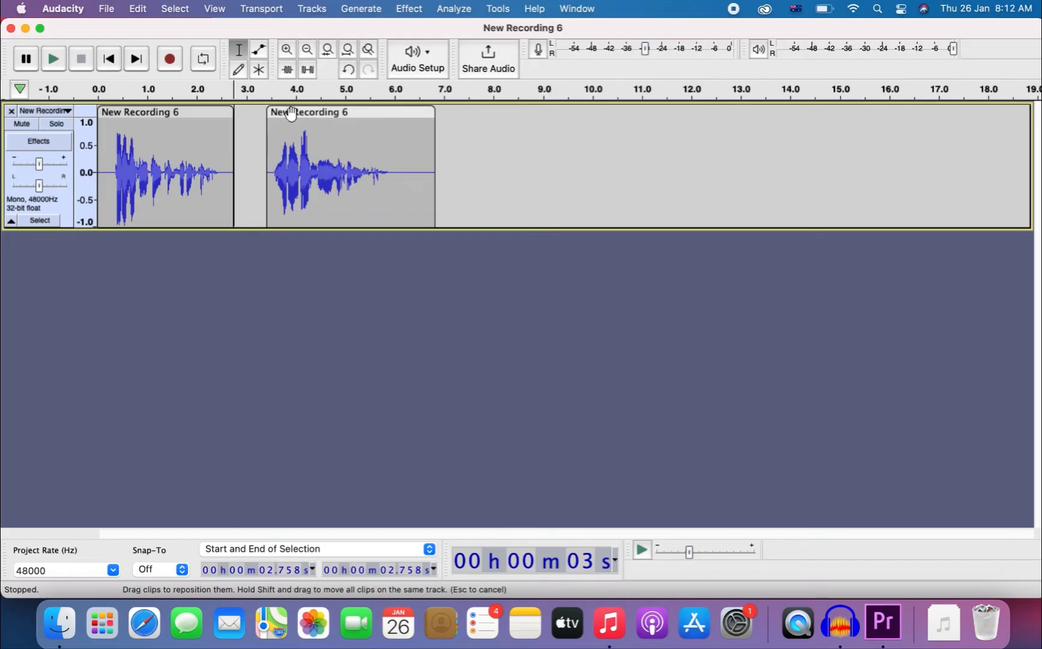
{"action": "left_click_drag", "start_coordinate": [282, 114], "coordinate": [274, 116]}
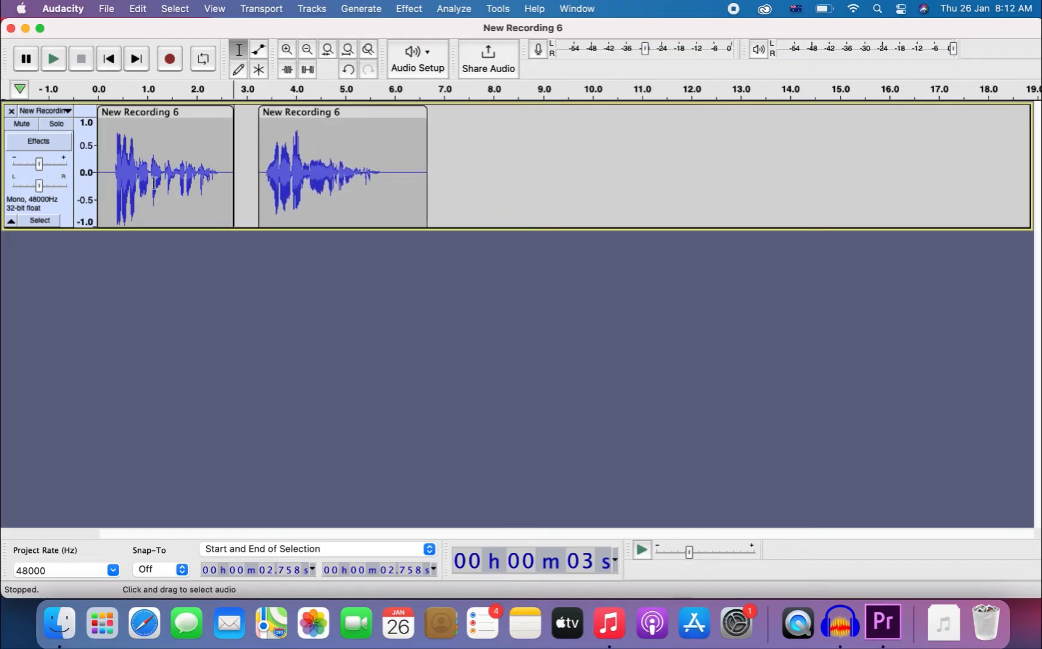
- Normalize the peak amplitude of the entire track to -1.0 dB
{"action": "left_click", "coordinate": [112, 171]}
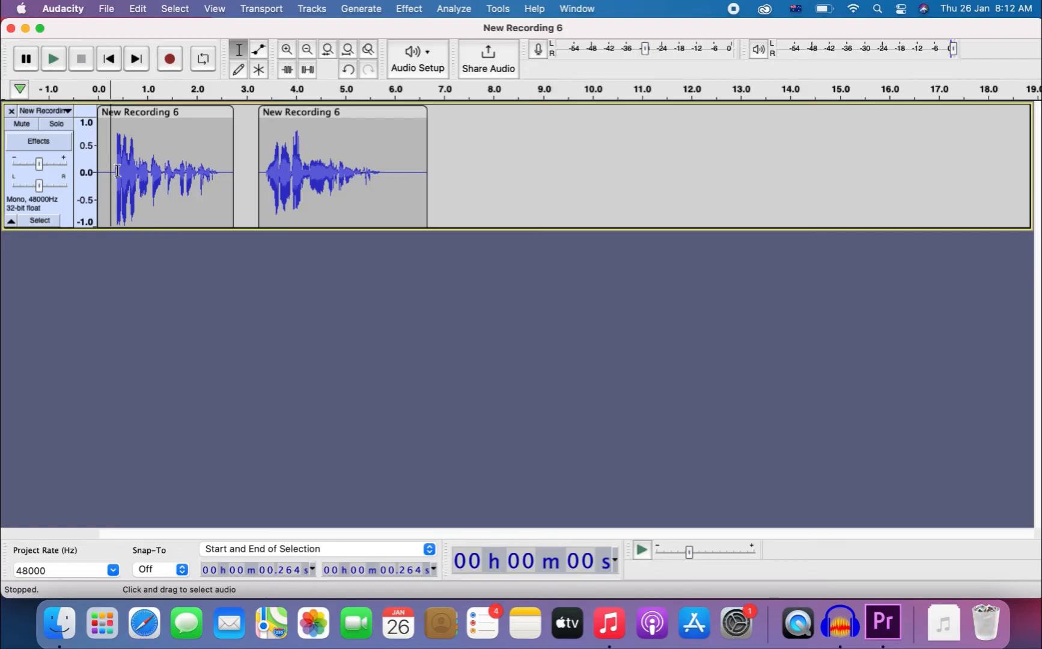
{"action": "key", "text": "super+a"}
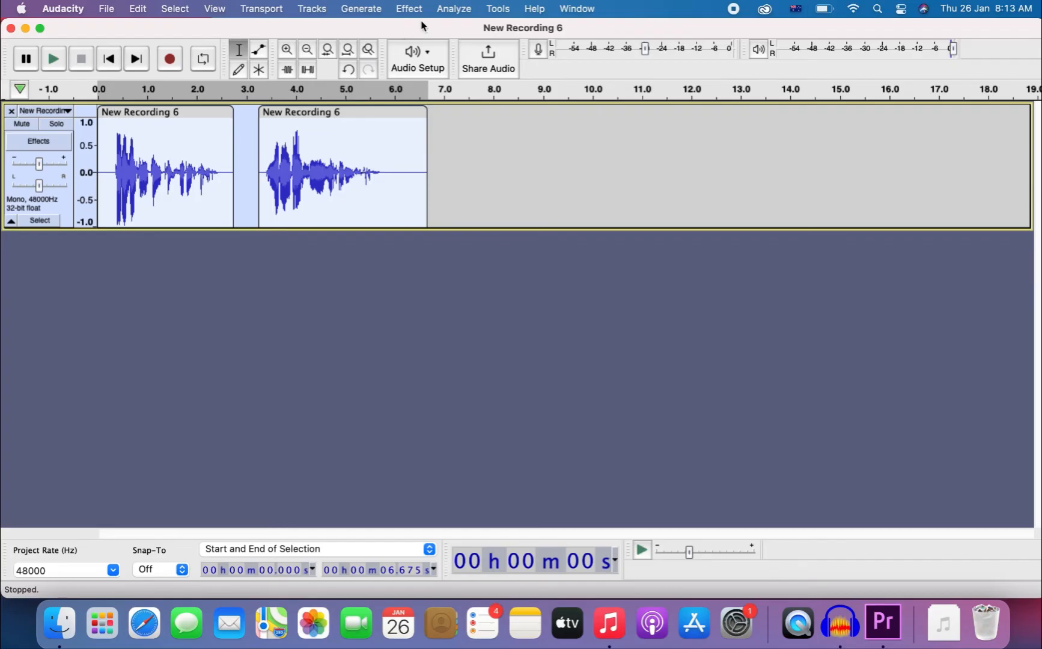
{"action": "left_click", "coordinate": [405, 10]}
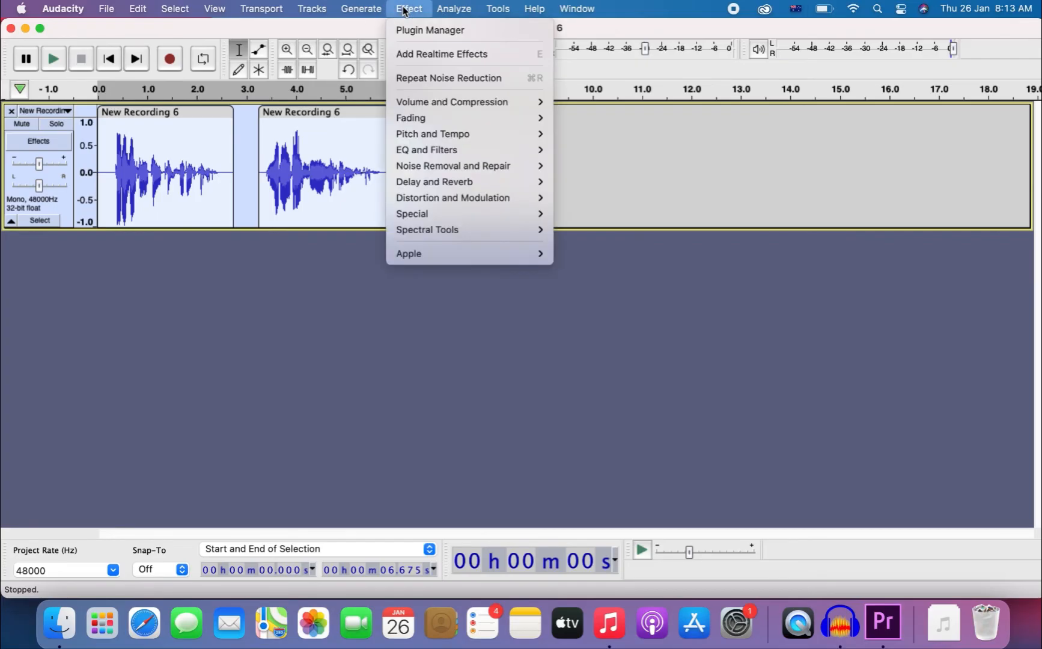
{"action": "mouse_move", "coordinate": [457, 103]}
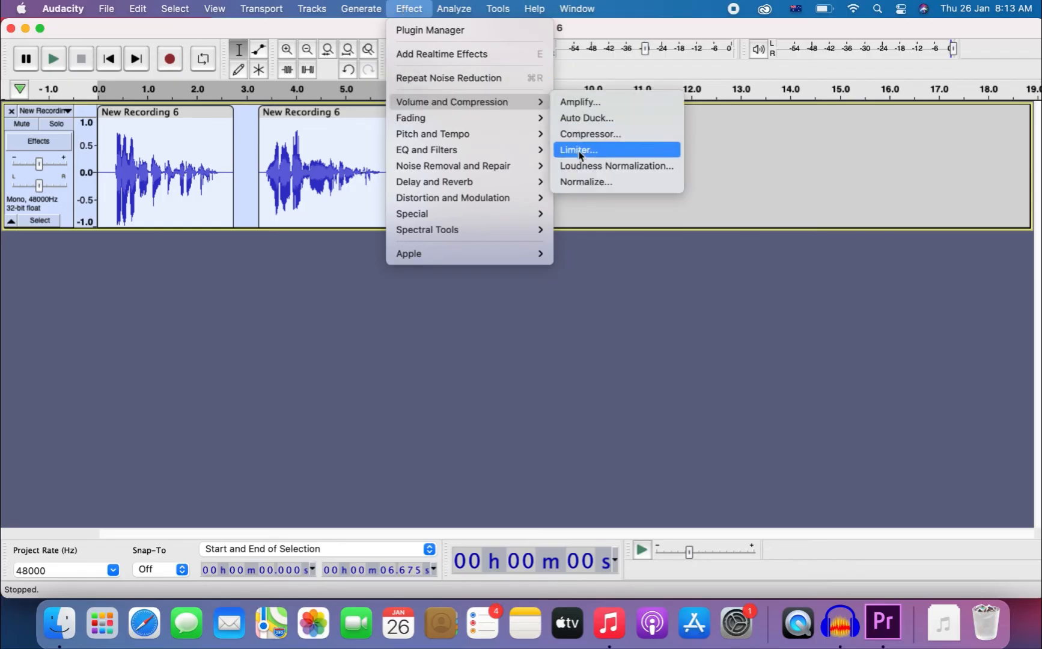
{"action": "left_click", "coordinate": [587, 182]}
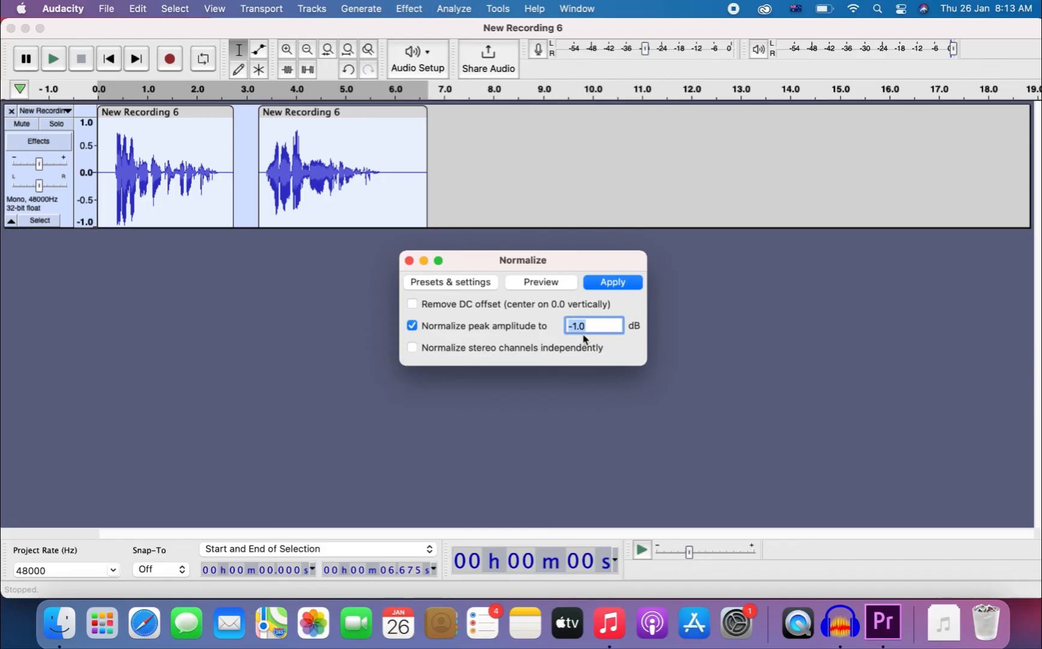
{"action": "left_click", "coordinate": [606, 288]}
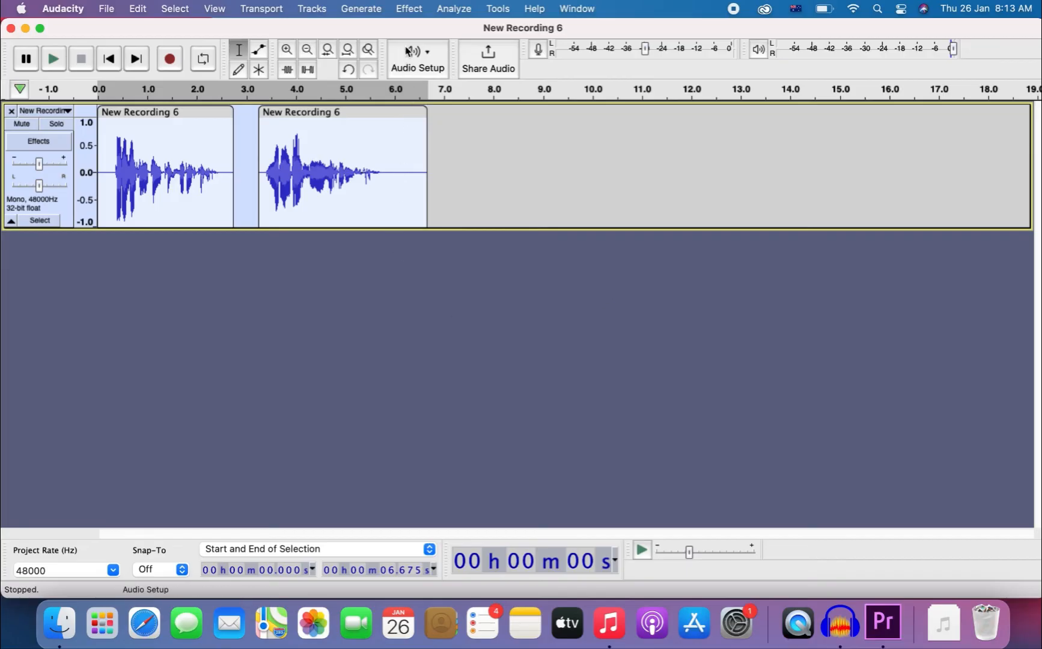
- Load the Bass Boost factory preset in Filter Curve EQ for the whole track and preview it
{"action": "left_click", "coordinate": [405, 11]}
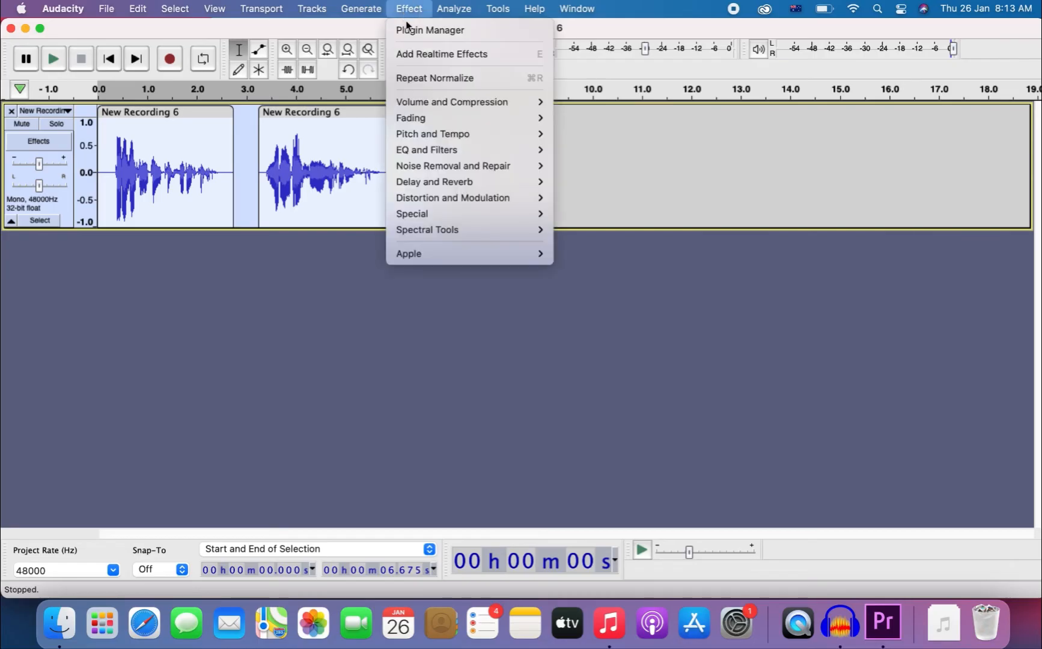
{"action": "mouse_move", "coordinate": [431, 149]}
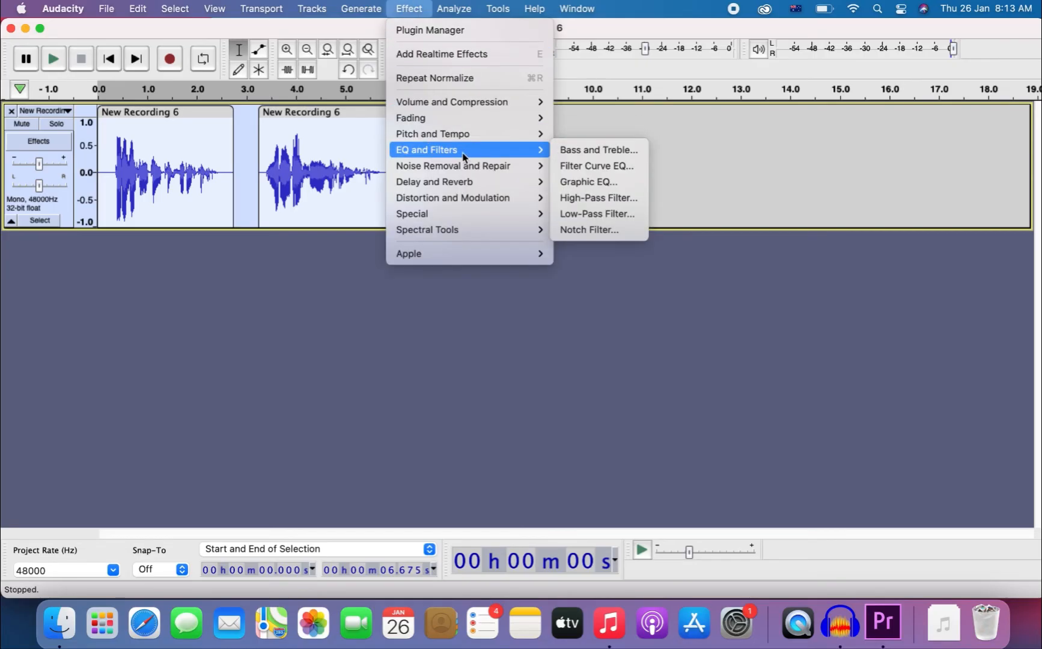
{"action": "left_click", "coordinate": [575, 166]}
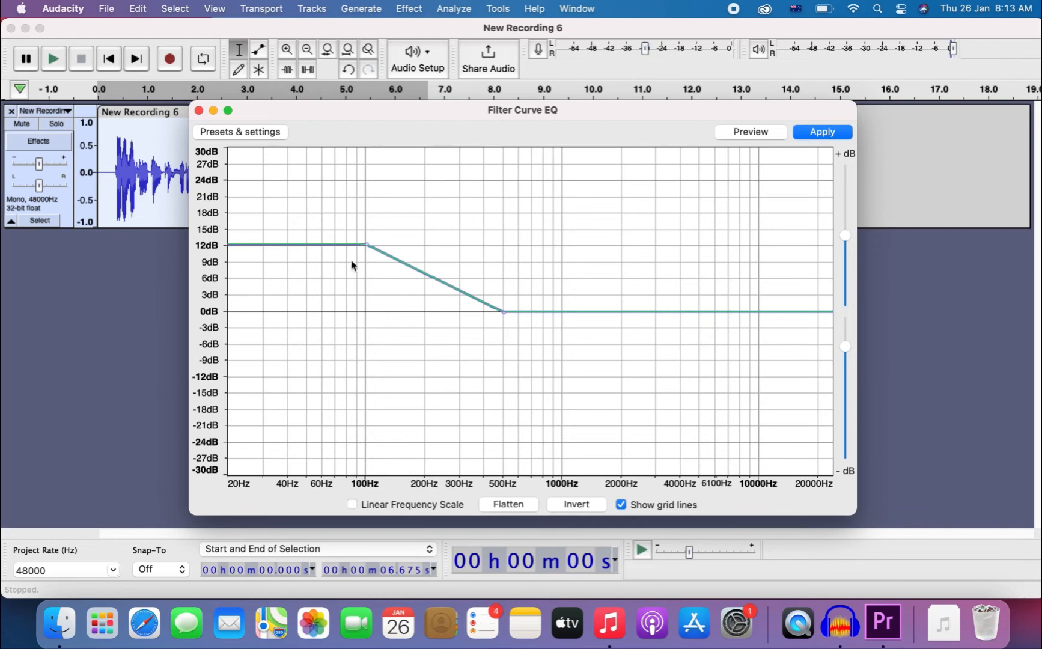
{"action": "left_click", "coordinate": [238, 133]}
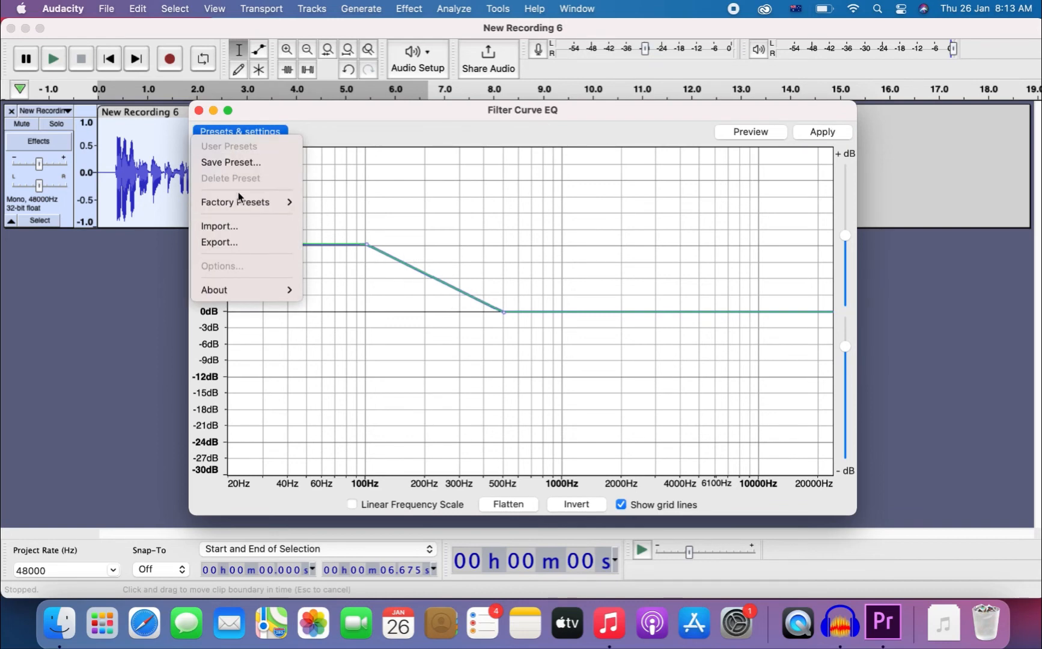
{"action": "mouse_move", "coordinate": [238, 204]}
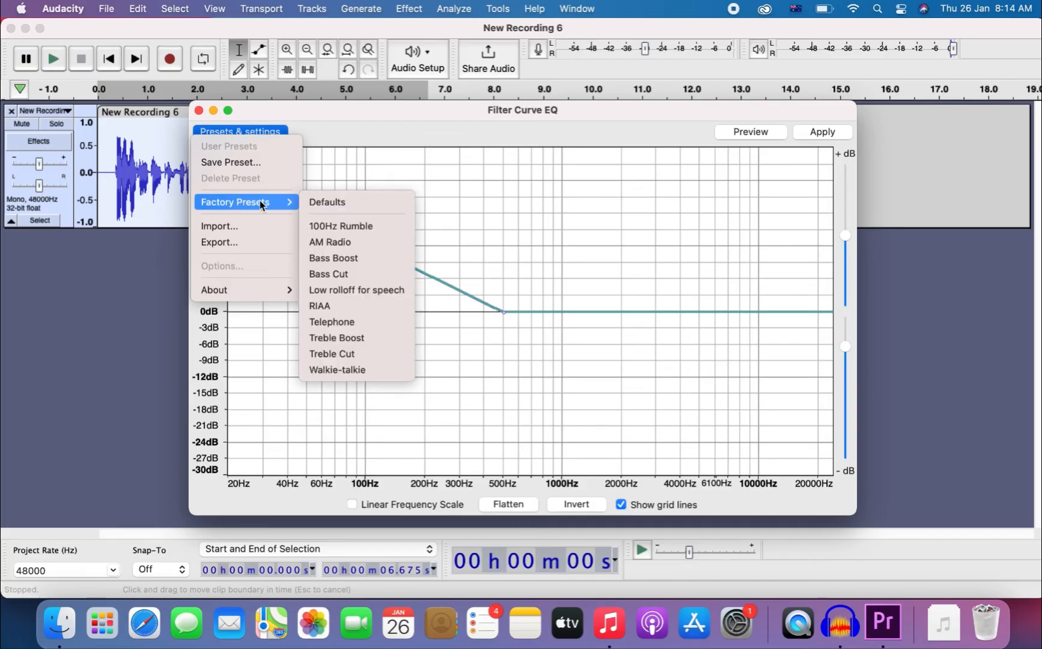
{"action": "left_click", "coordinate": [329, 260]}
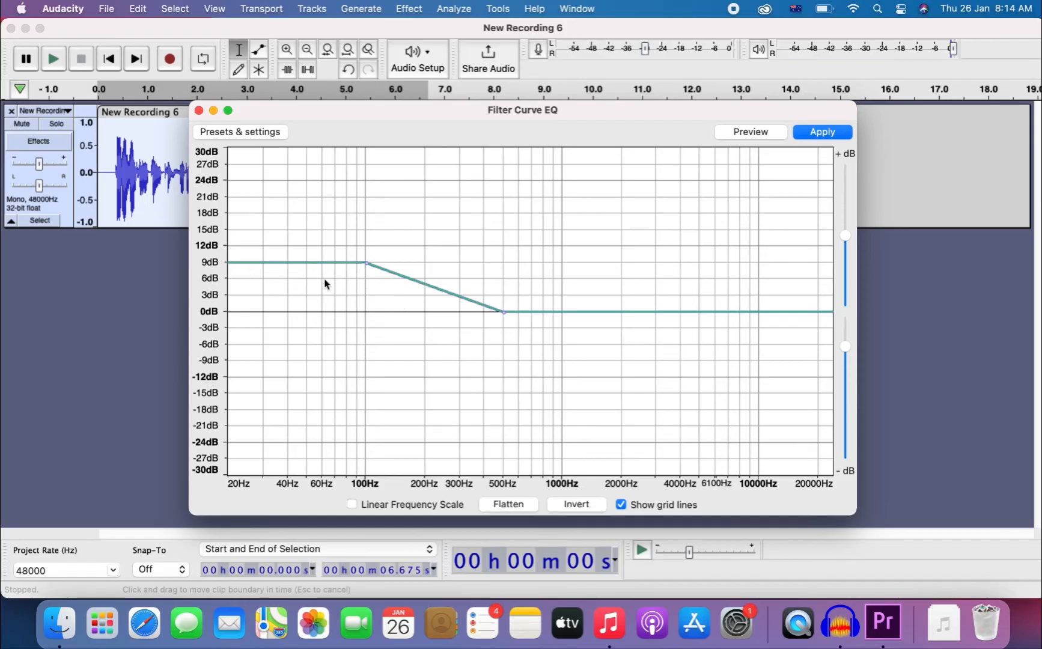
{"action": "left_click_drag", "start_coordinate": [392, 116], "coordinate": [455, 130]}
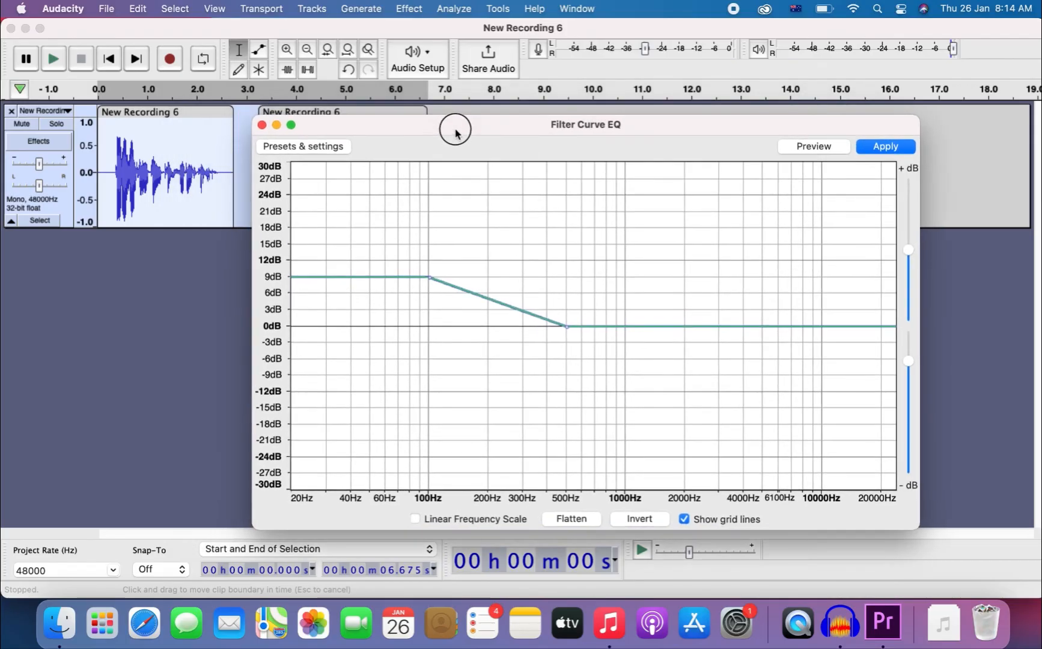
{"action": "left_click", "coordinate": [828, 150]}
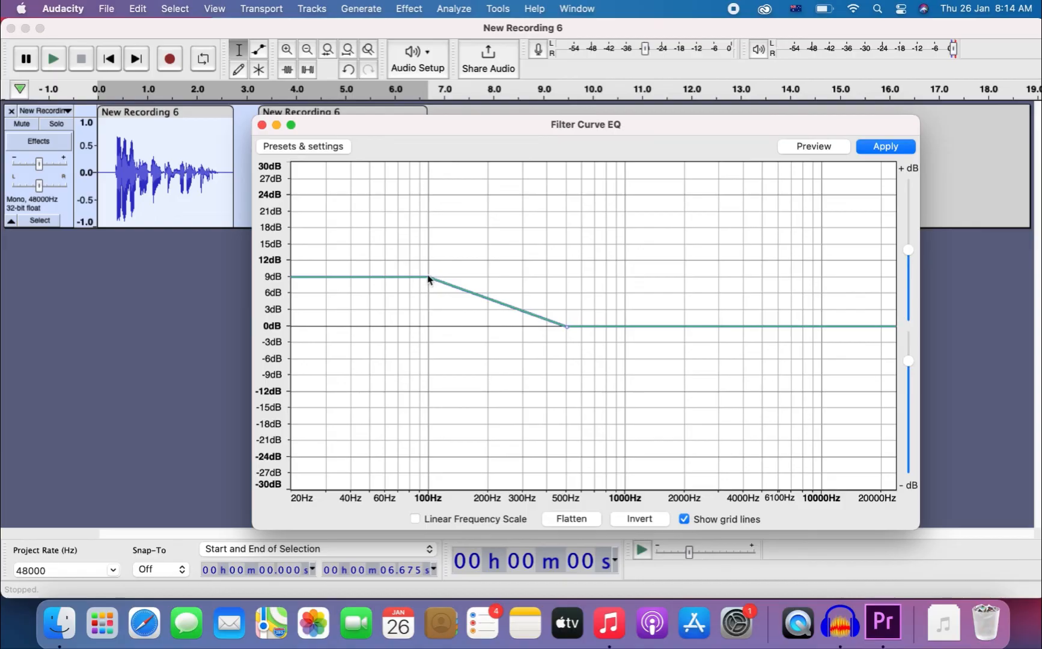
- Raise the EQ curve's 100 Hz point to about 11 dB, preview the sound, and apply the filter
{"action": "left_click_drag", "start_coordinate": [428, 278], "coordinate": [427, 263]}
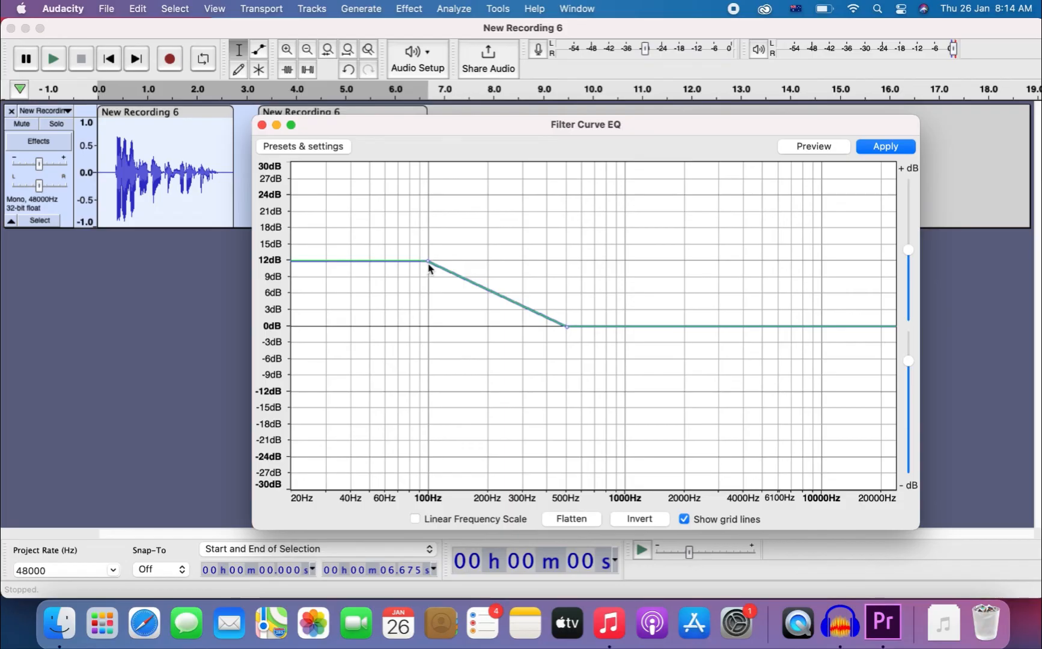
{"action": "left_click_drag", "start_coordinate": [428, 265], "coordinate": [427, 265]}
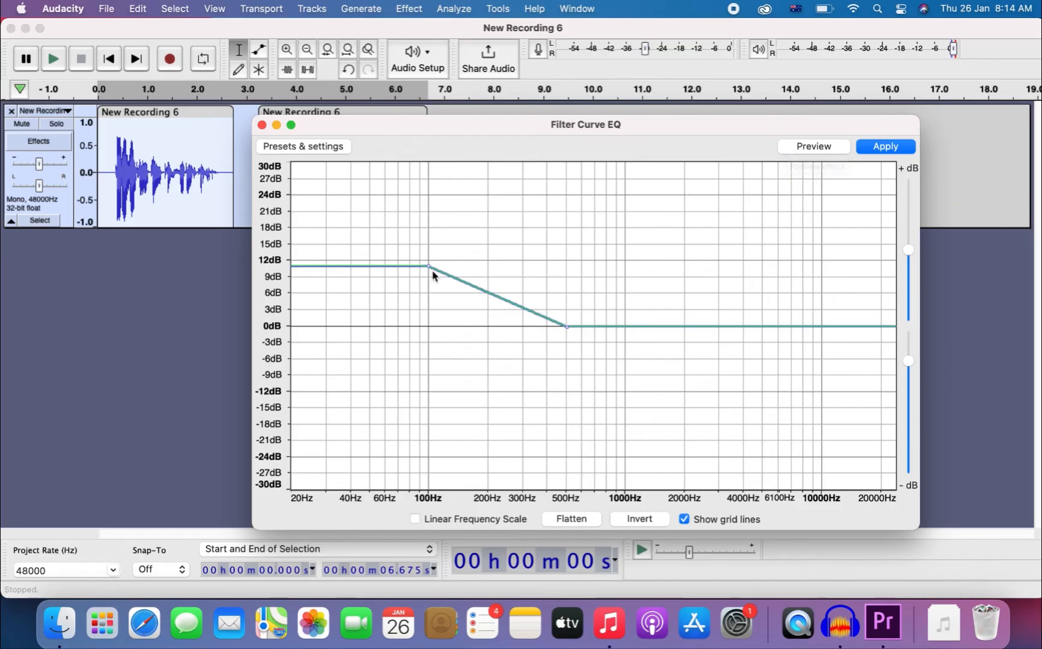
{"action": "left_click", "coordinate": [792, 147]}
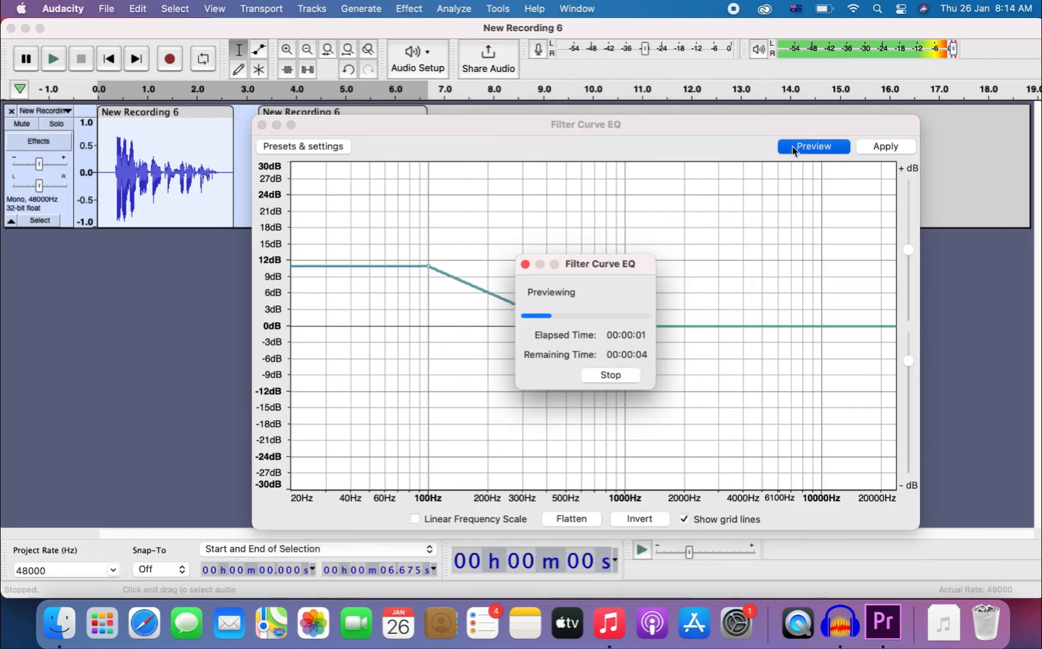
{"action": "left_click", "coordinate": [621, 376]}
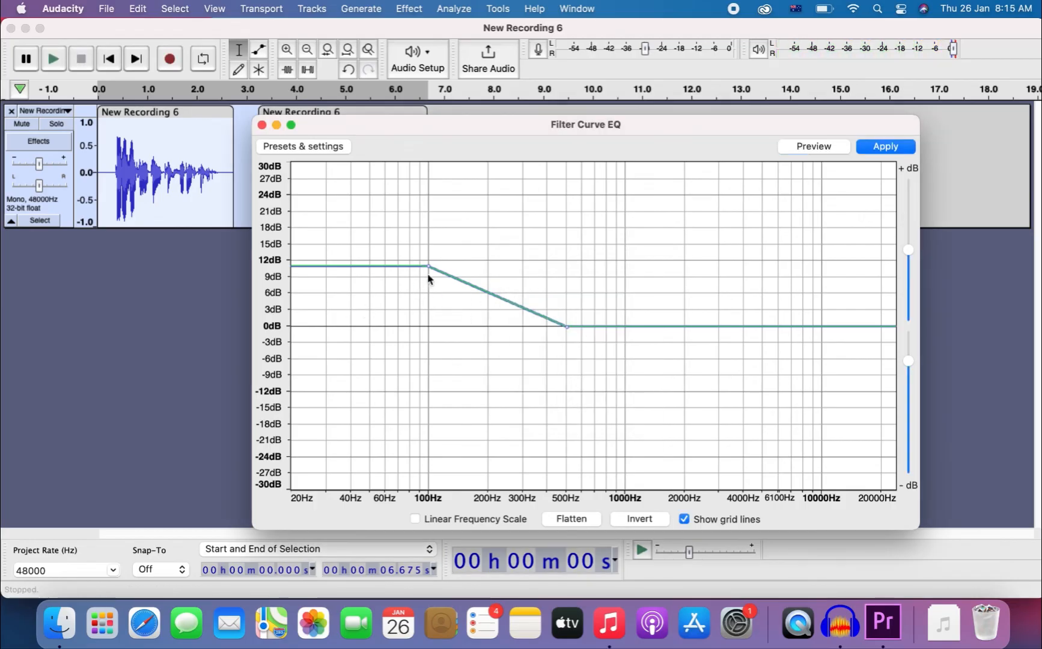
{"action": "left_click", "coordinate": [874, 147]}
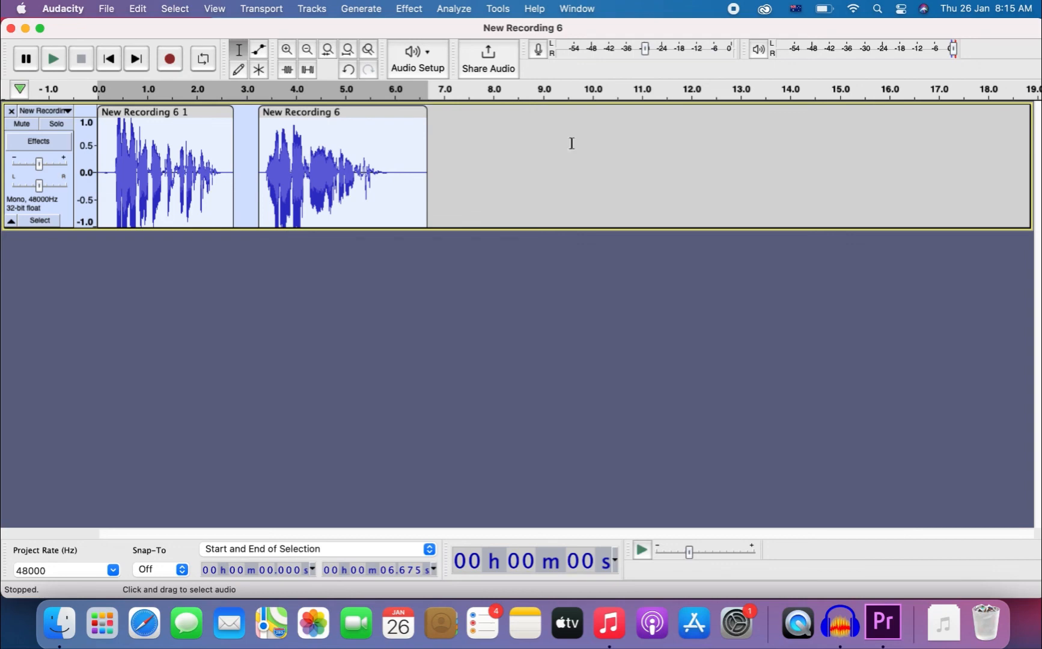
- Export the audio as an MP3 named "seedu" in the Documents folder
{"action": "left_click", "coordinate": [111, 11]}
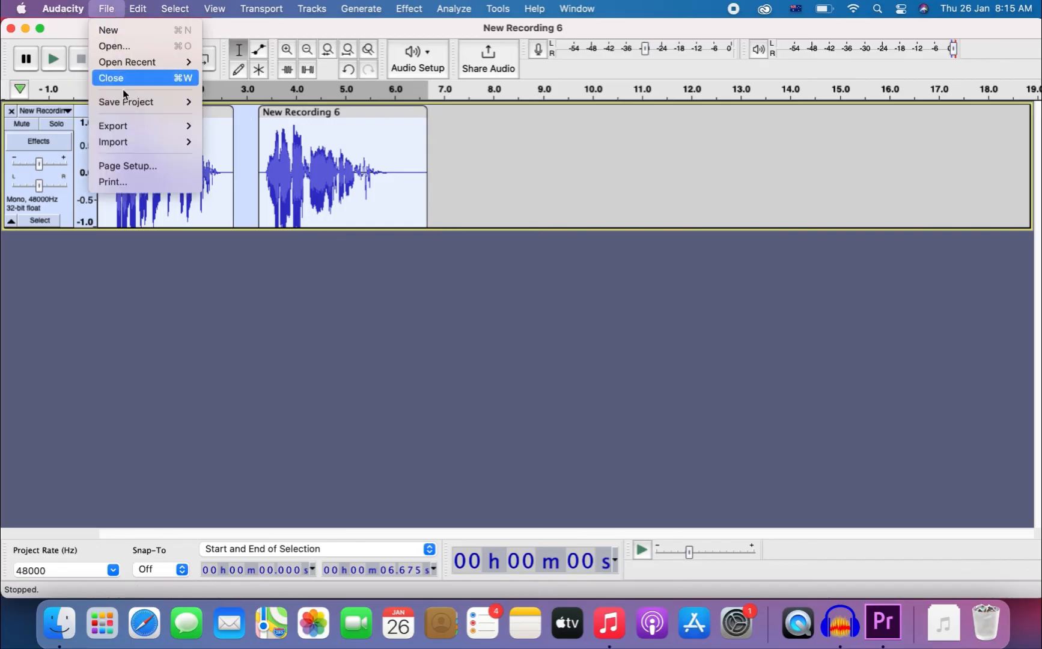
{"action": "mouse_move", "coordinate": [131, 144]}
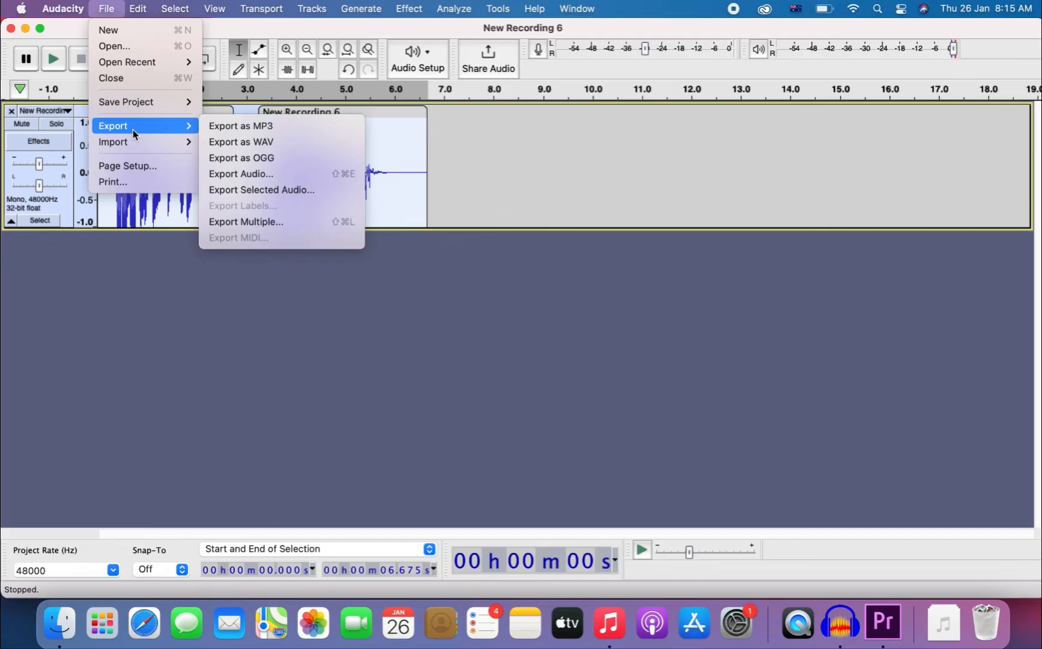
{"action": "left_click", "coordinate": [213, 128]}
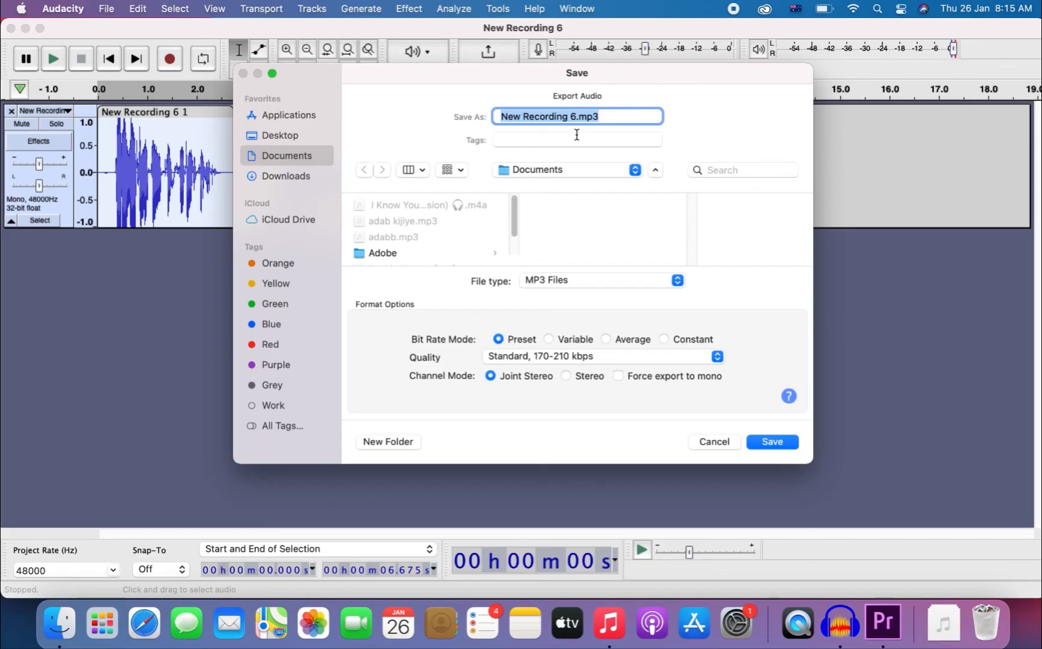
{"action": "type", "text": "see"}
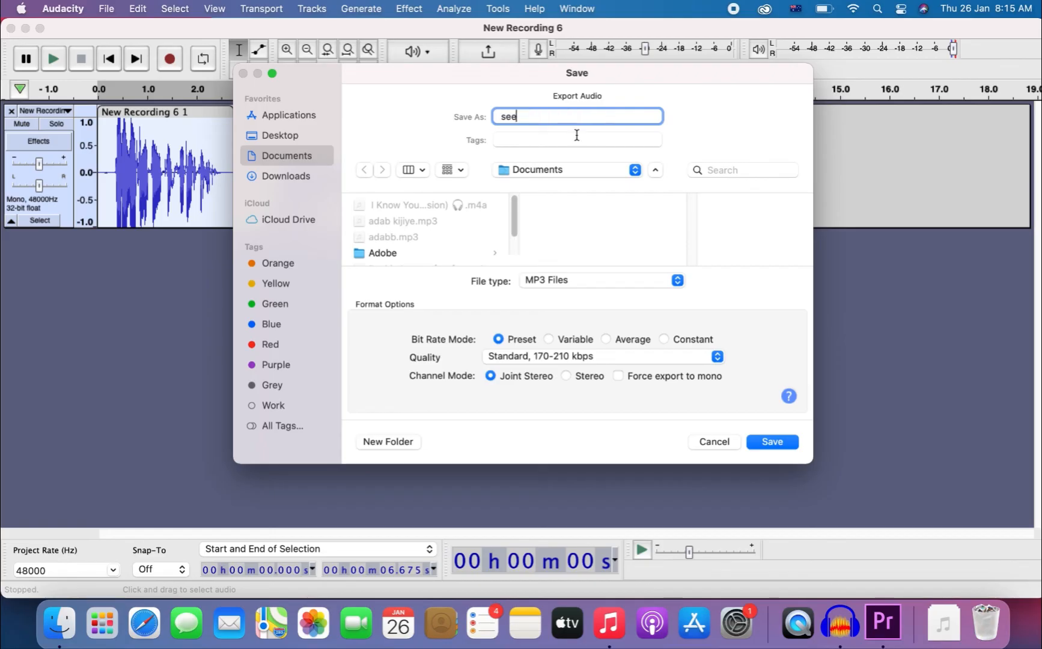
{"action": "type", "text": "du"}
{"action": "left_click", "coordinate": [774, 443]}
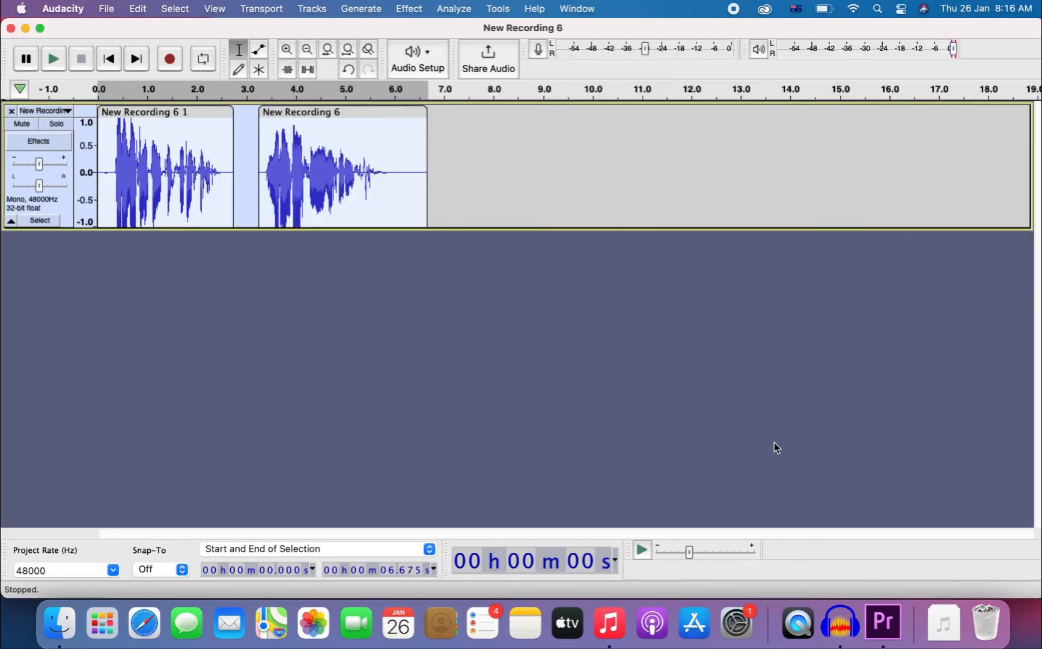